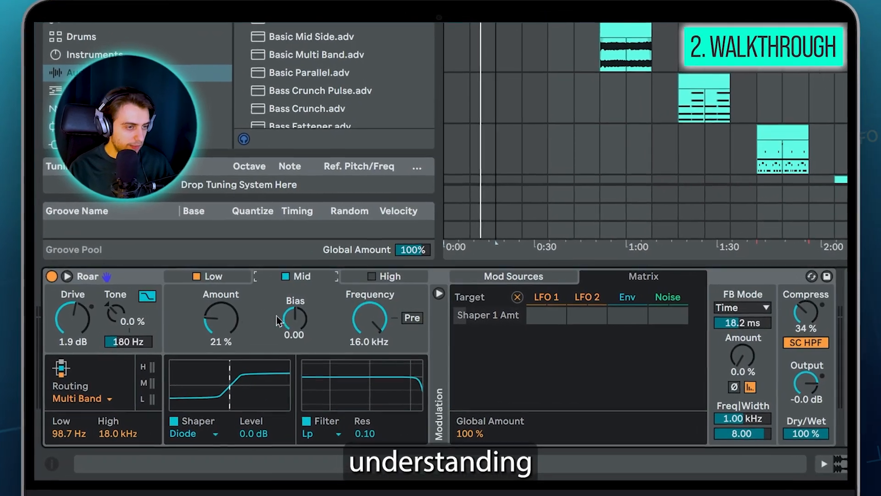
Step: Expand Roar's modulation section, then raise the feedback amount to 13% and the Compress amount to 37%
{"action": "left_click", "coordinate": [247, 318]}
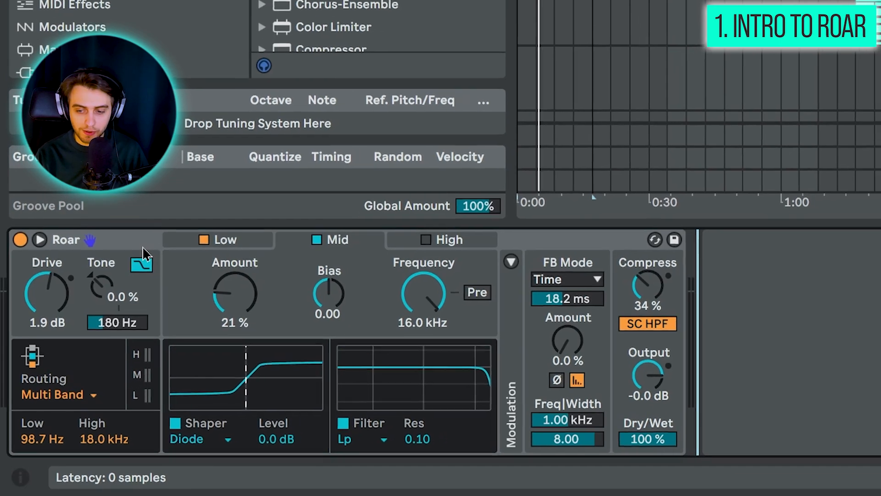
{"action": "left_click", "coordinate": [539, 249]}
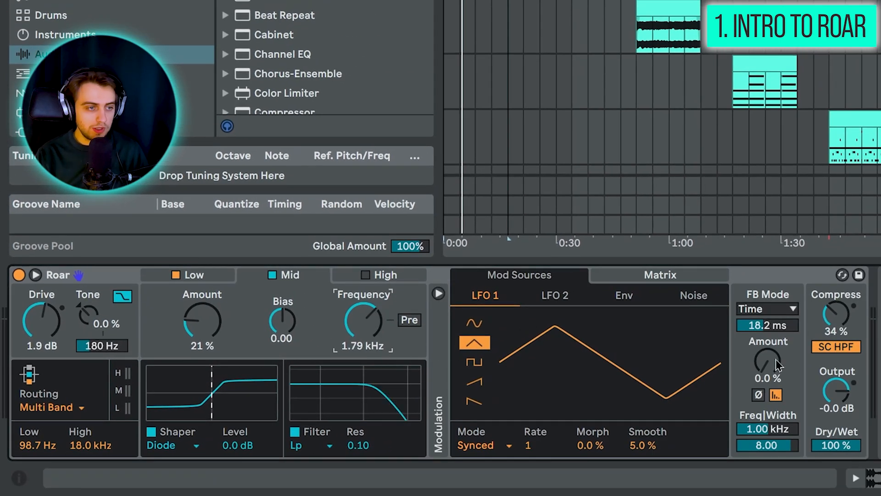
{"action": "left_click_drag", "start_coordinate": [767, 363], "coordinate": [767, 338]}
{"action": "left_click_drag", "start_coordinate": [833, 326], "coordinate": [833, 321]}
Step: Open the Low band and examine the shaper types available for it, keeping Soft selected
{"action": "left_click", "coordinate": [176, 274]}
{"action": "left_click", "coordinate": [176, 274]}
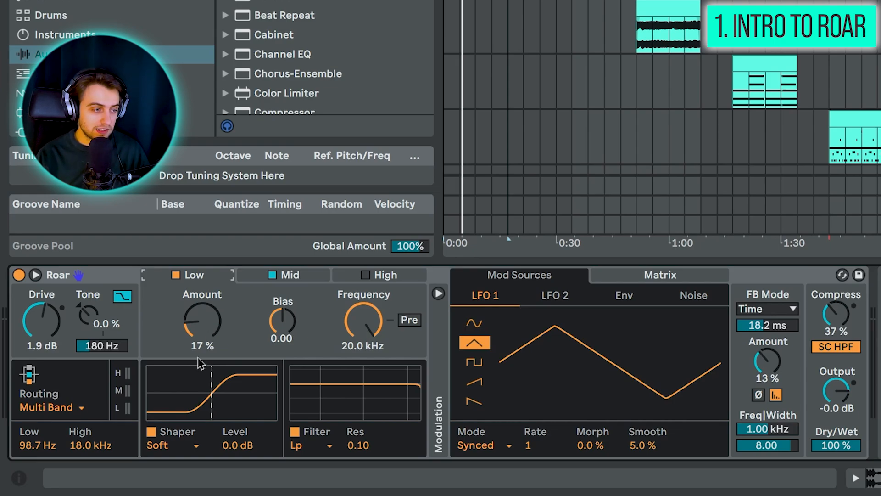
{"action": "left_click", "coordinate": [175, 444]}
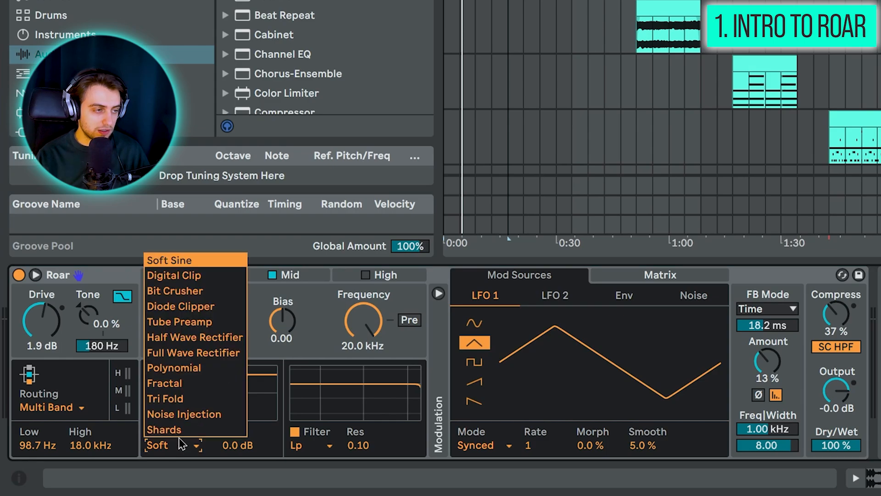
{"action": "key", "text": "Escape"}
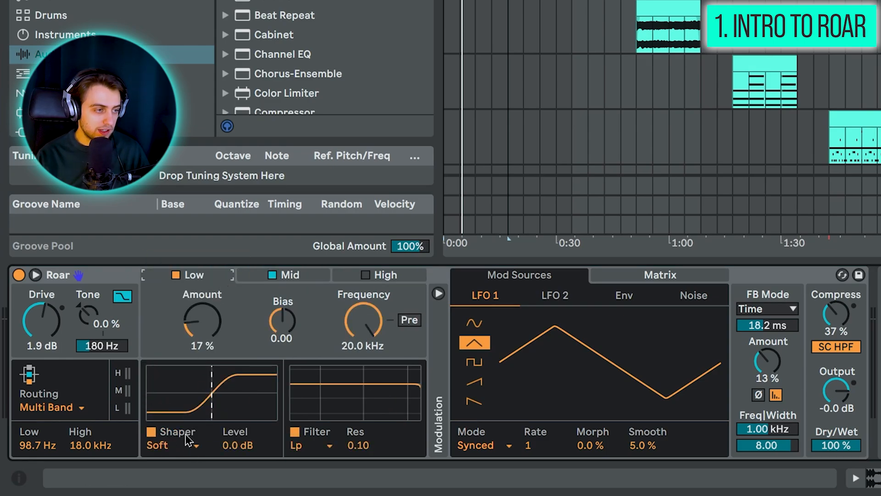
{"action": "left_click", "coordinate": [188, 441]}
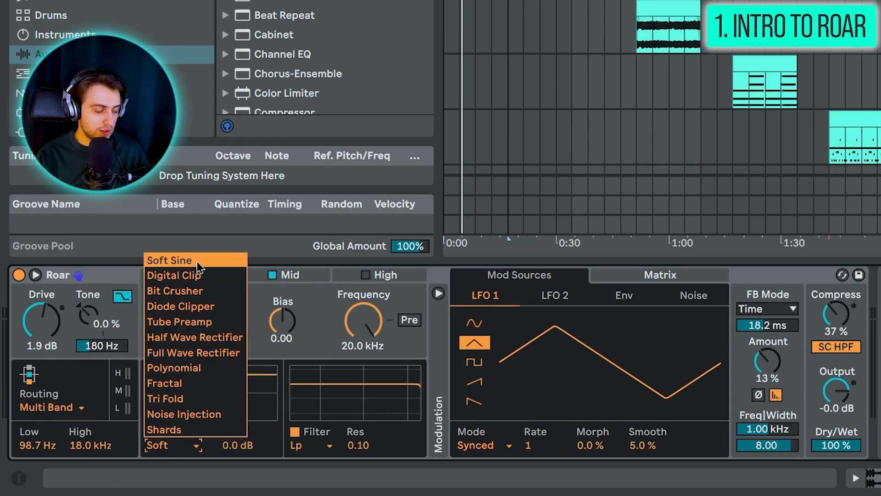
{"action": "left_click", "coordinate": [191, 449]}
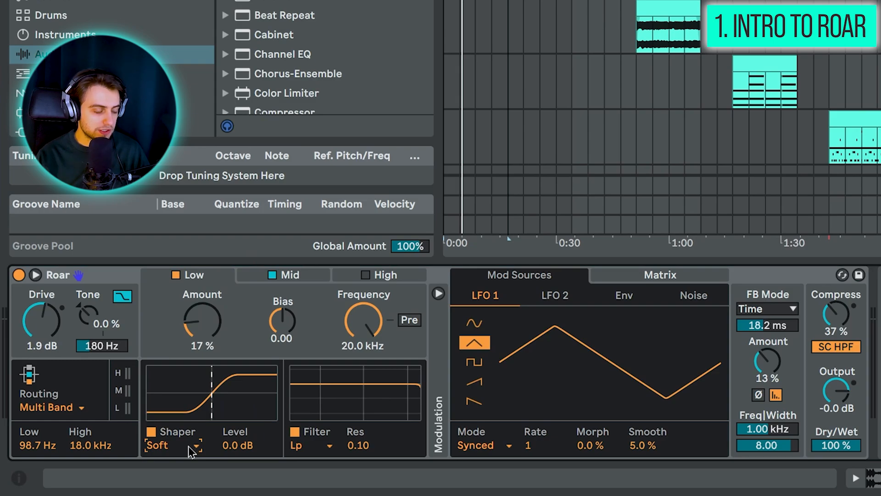
{"action": "left_click", "coordinate": [192, 451]}
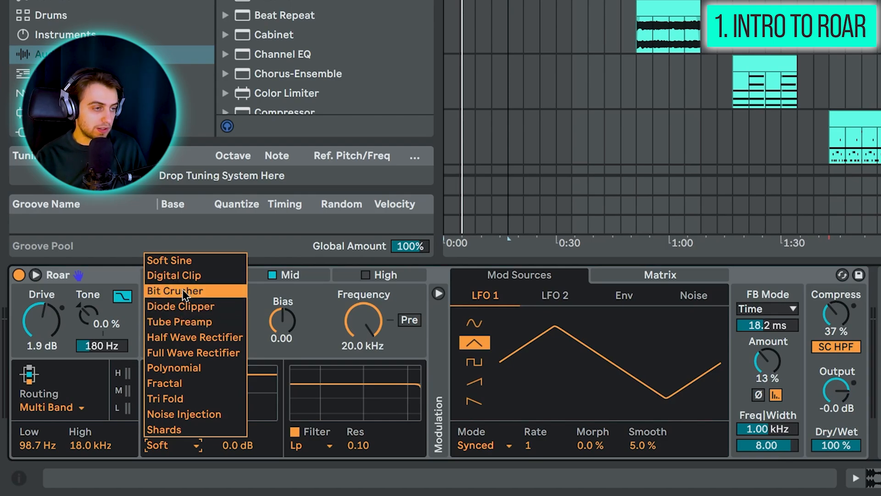
{"action": "left_click", "coordinate": [131, 281]}
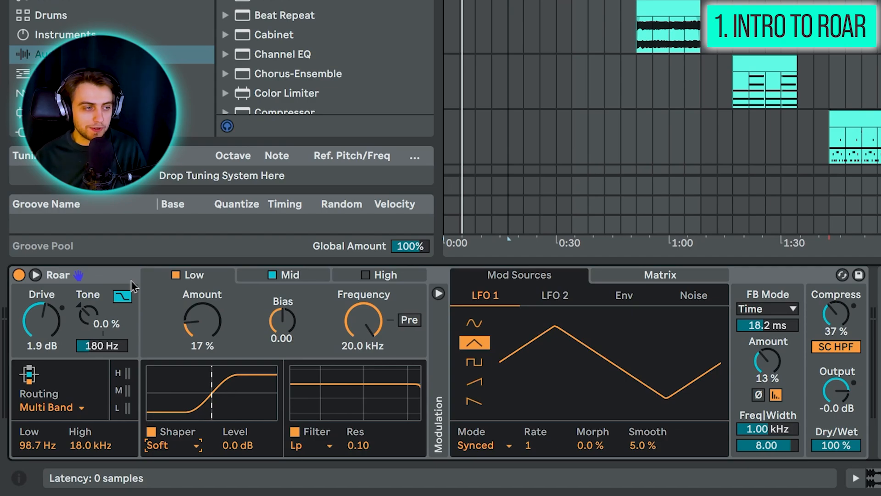
{"action": "left_click", "coordinate": [131, 281]}
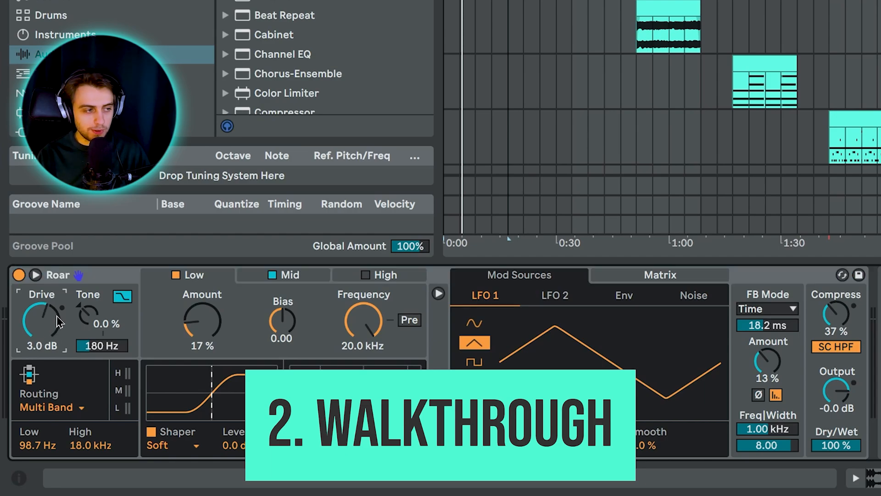
Step: Switch Roar's routing mode from multiband processing to Single
{"action": "mouse_move", "coordinate": [45, 316]}
{"action": "left_mouse_down"}
{"action": "mouse_move", "coordinate": [45, 326]}
{"action": "mouse_move", "coordinate": [45, 319]}
{"action": "left_mouse_up"}
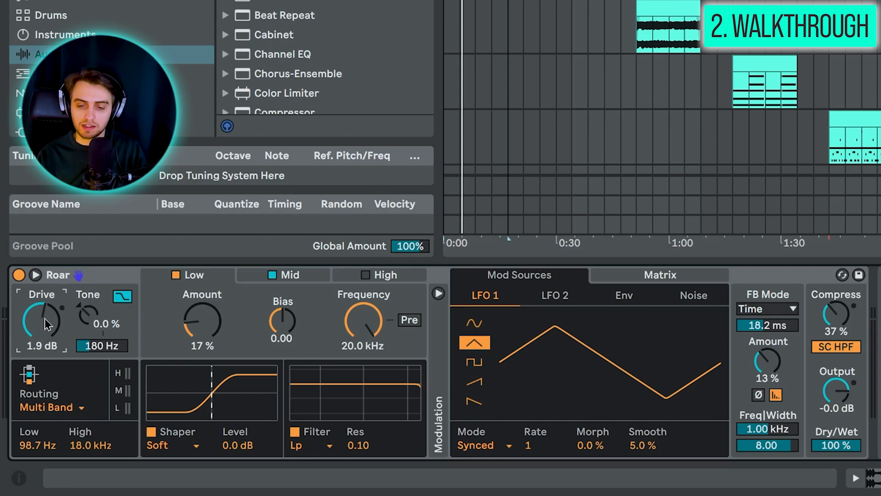
{"action": "left_click", "coordinate": [68, 408]}
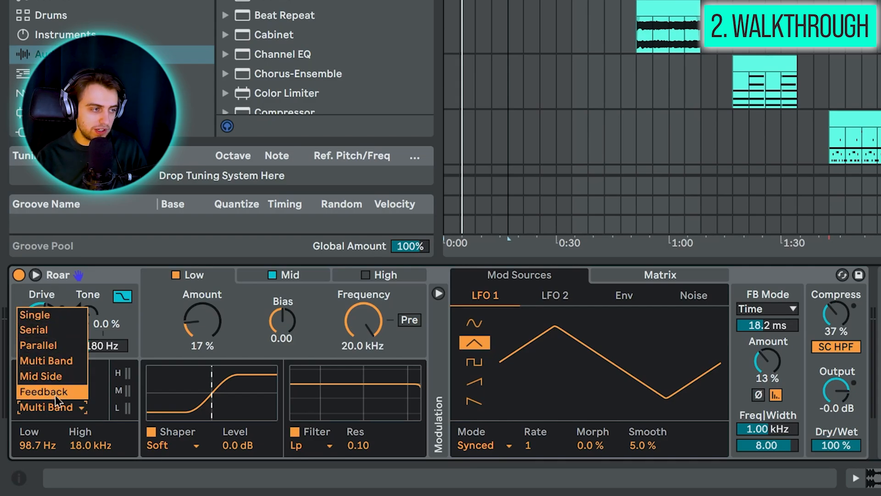
{"action": "left_click", "coordinate": [66, 320]}
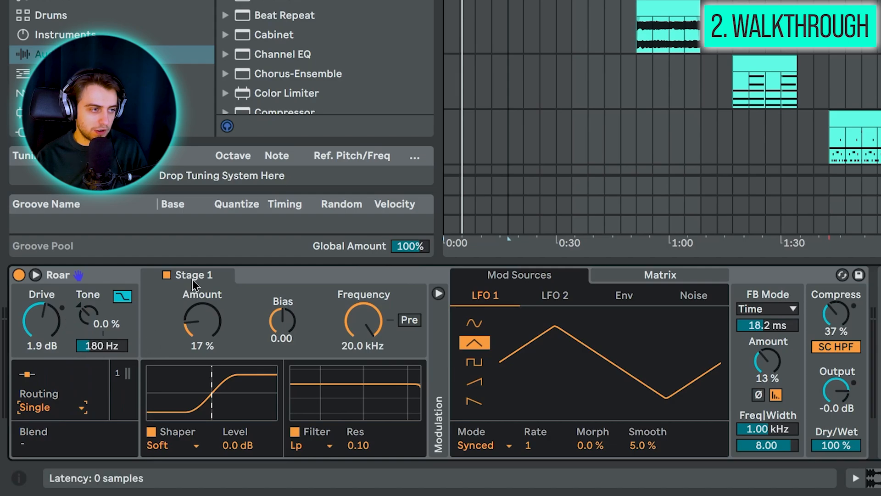
Step: Collapse the modulation section and set Stage 1's shaper amount to 48% and filter frequency to 455 Hz
{"action": "left_click", "coordinate": [438, 293]}
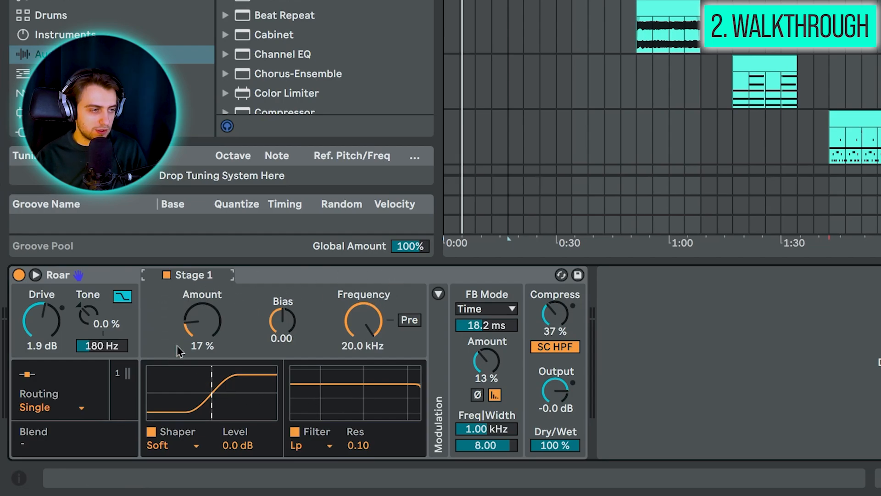
{"action": "left_click_drag", "start_coordinate": [209, 331], "coordinate": [209, 301]}
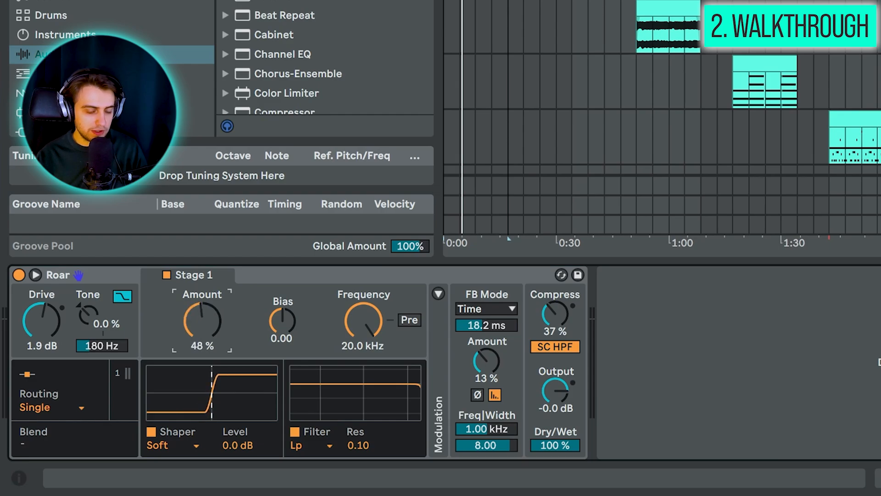
{"action": "left_click_drag", "start_coordinate": [367, 319], "coordinate": [367, 355]}
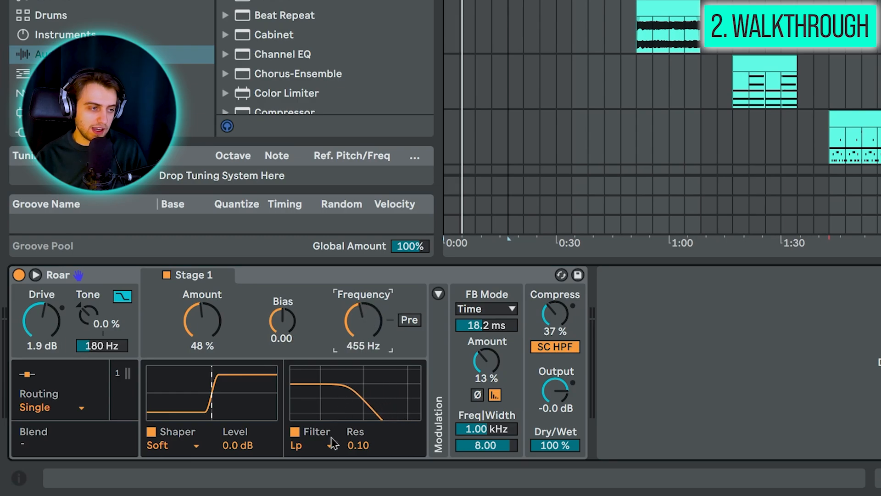
Step: Try the Peak and Comb filter types on Stage 1 and adjust the filter frequency
{"action": "left_click", "coordinate": [332, 441]}
{"action": "left_click", "coordinate": [303, 383]}
{"action": "left_click", "coordinate": [319, 446]}
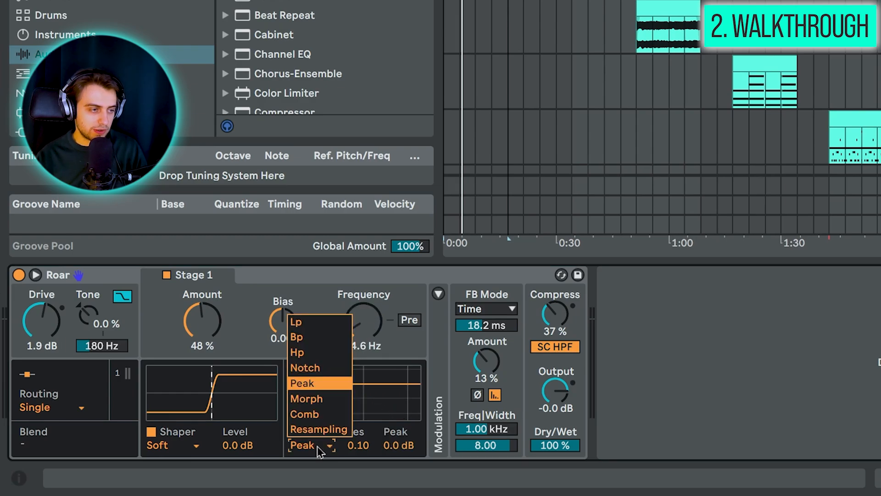
{"action": "left_click", "coordinate": [304, 413]}
{"action": "left_click_drag", "start_coordinate": [362, 321], "coordinate": [362, 331]}
Step: Review the shaper types offered for Stage 1, leaving it on Soft
{"action": "left_click", "coordinate": [182, 448]}
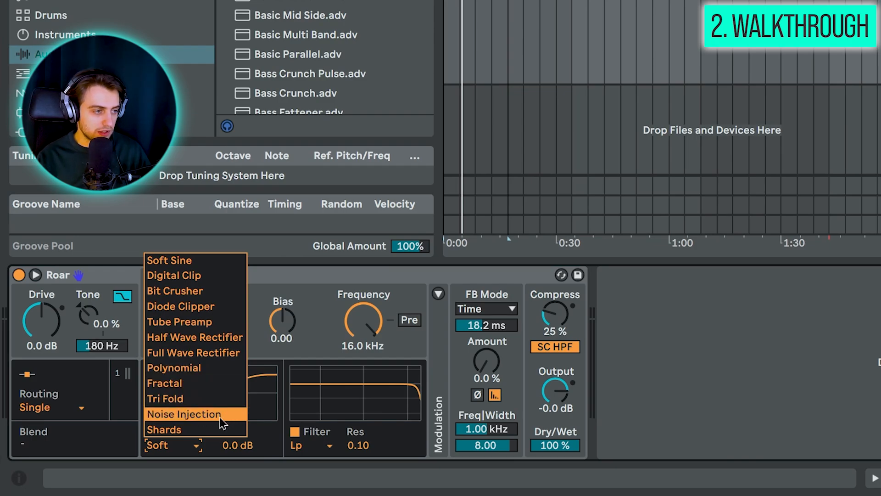
{"action": "left_click", "coordinate": [195, 448]}
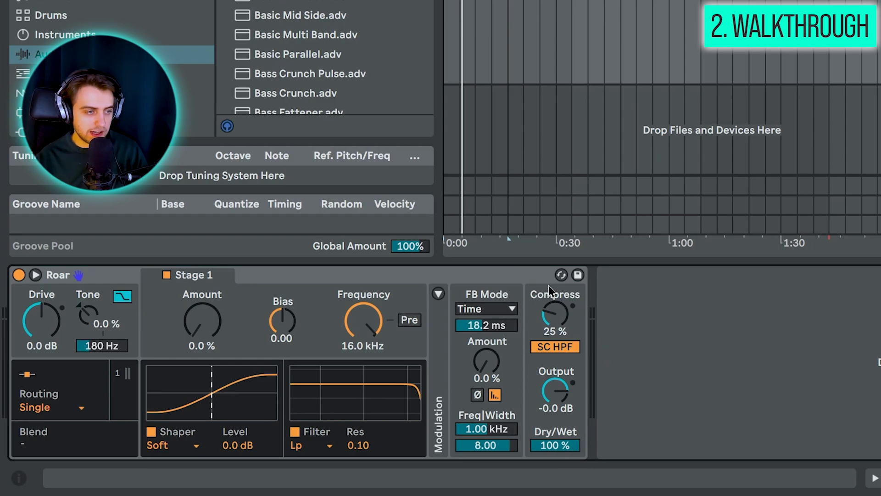
Step: Lower the output to -3.2 dB and raise the Compress amount to 68%, with Dry/Wet kept at 100%
{"action": "left_click_drag", "start_coordinate": [558, 390], "coordinate": [558, 404]}
{"action": "mouse_move", "coordinate": [557, 444]}
{"action": "left_mouse_down"}
{"action": "mouse_move", "coordinate": [556, 454]}
{"action": "mouse_move", "coordinate": [557, 445]}
{"action": "left_mouse_up"}
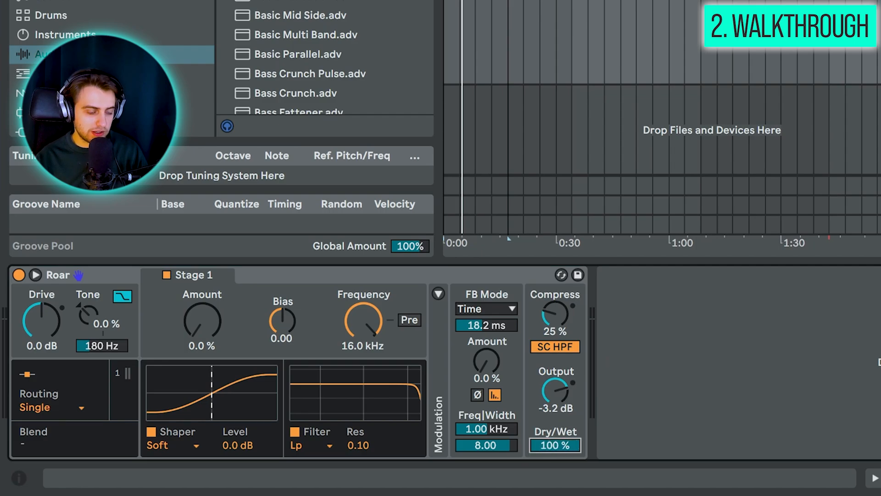
{"action": "mouse_move", "coordinate": [555, 314]}
{"action": "left_mouse_down"}
{"action": "mouse_move", "coordinate": [555, 323]}
{"action": "mouse_move", "coordinate": [556, 295]}
{"action": "mouse_move", "coordinate": [563, 326]}
{"action": "mouse_move", "coordinate": [562, 315]}
{"action": "left_mouse_up"}
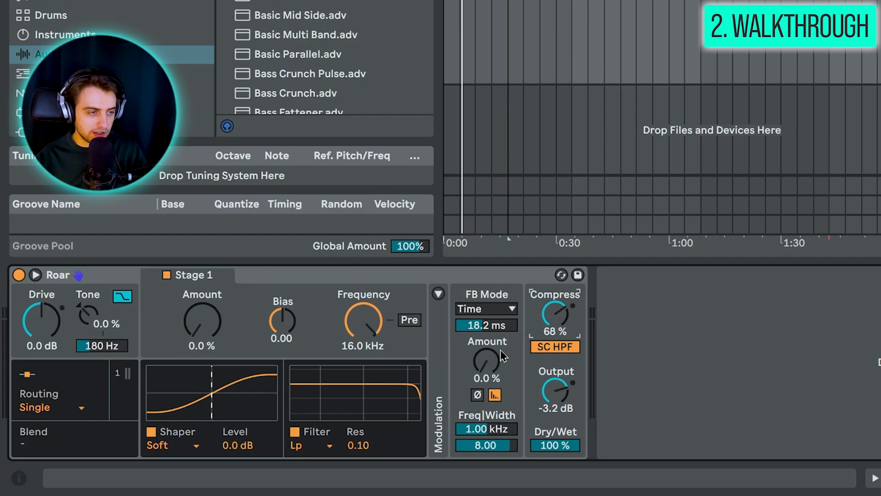
Step: Set the feedback amount to 35% and review the feedback modes, keeping Time selected
{"action": "left_click_drag", "start_coordinate": [487, 362], "coordinate": [487, 349]}
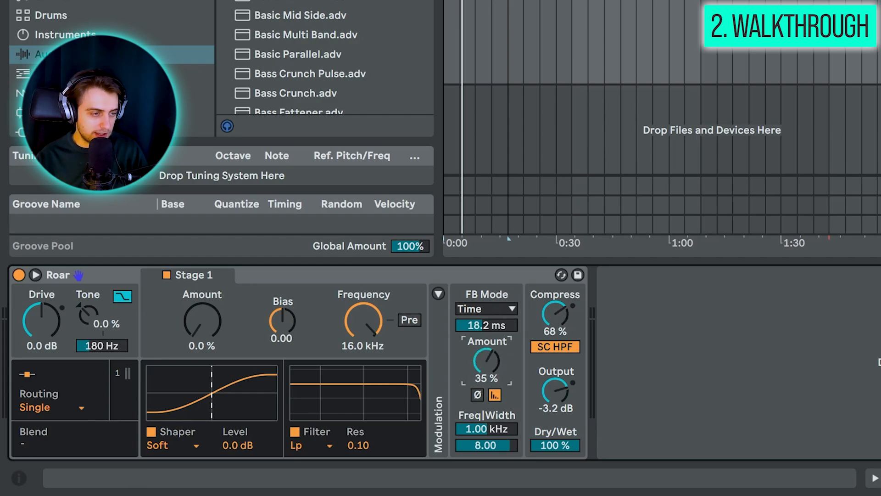
{"action": "left_click", "coordinate": [493, 308]}
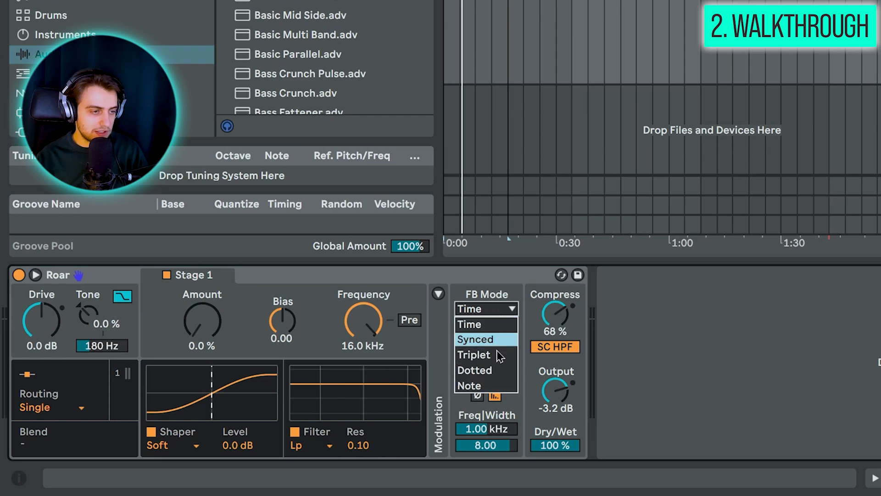
{"action": "left_click", "coordinate": [503, 325]}
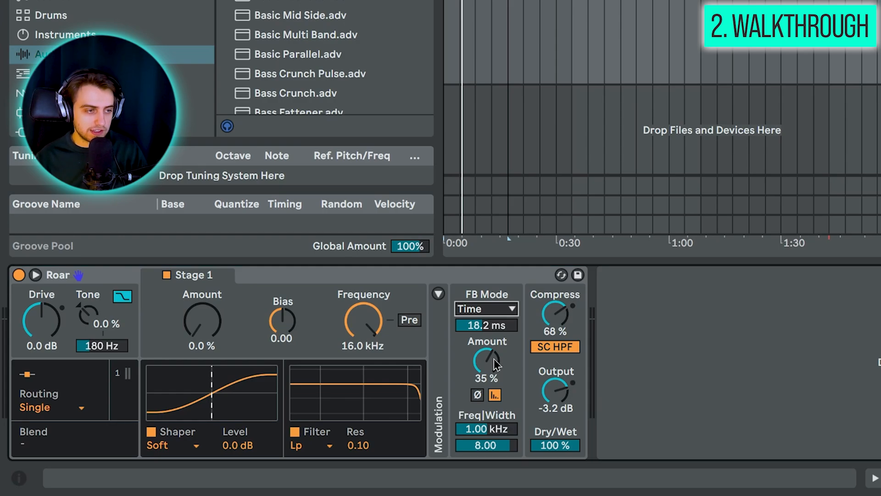
Step: Expand the modulation section and look through the Env and Noise modulation sources
{"action": "left_click", "coordinate": [438, 294]}
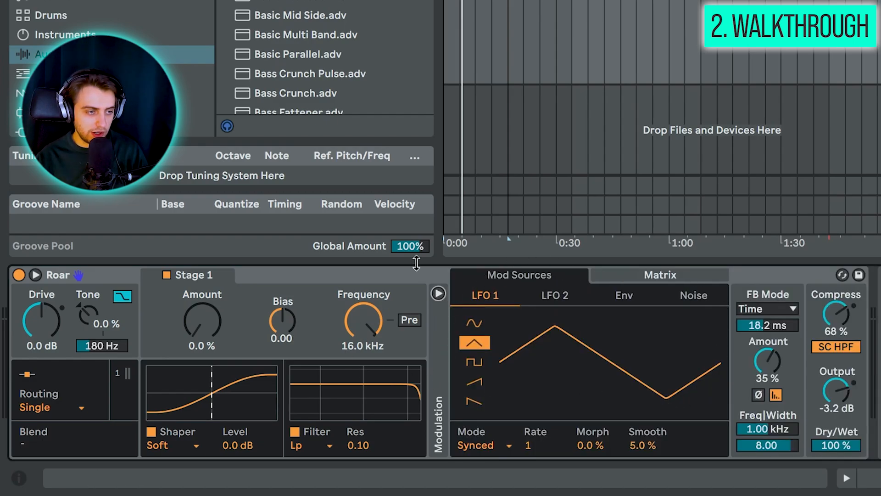
{"action": "left_click", "coordinate": [617, 306]}
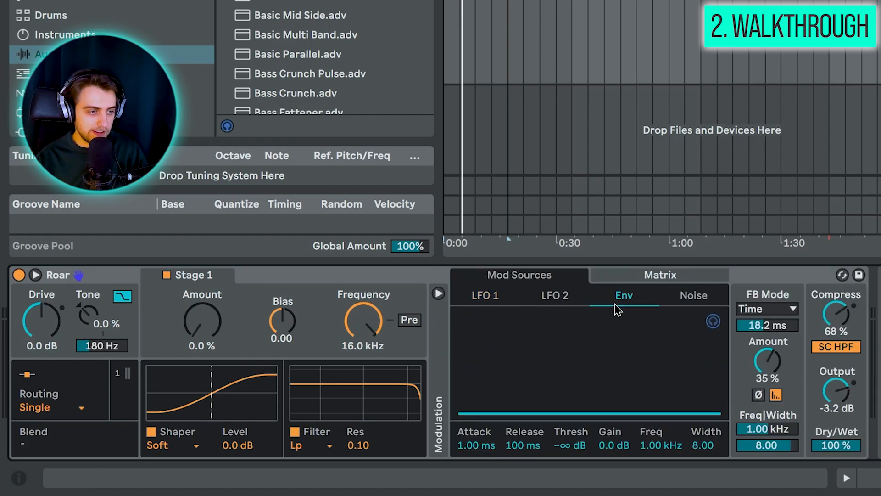
{"action": "left_click", "coordinate": [684, 301]}
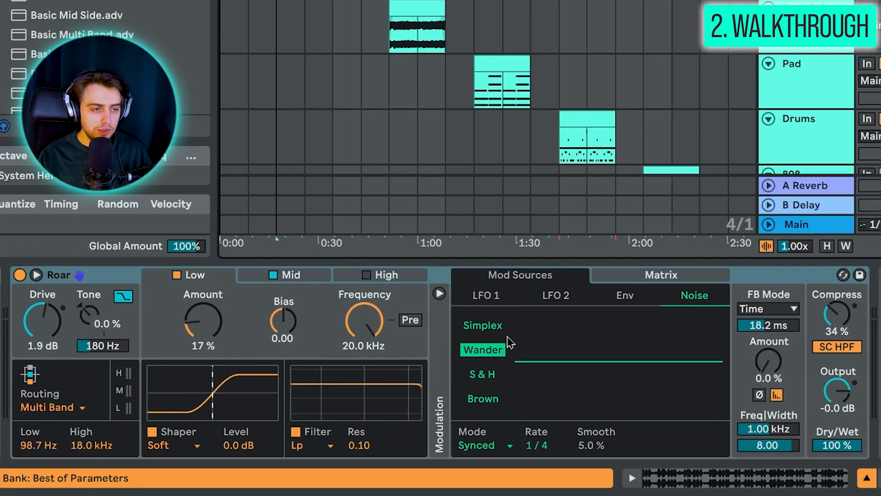
Step: Start playback and try the Simplex and S & H types of the Noise modulation source
{"action": "key", "text": "space"}
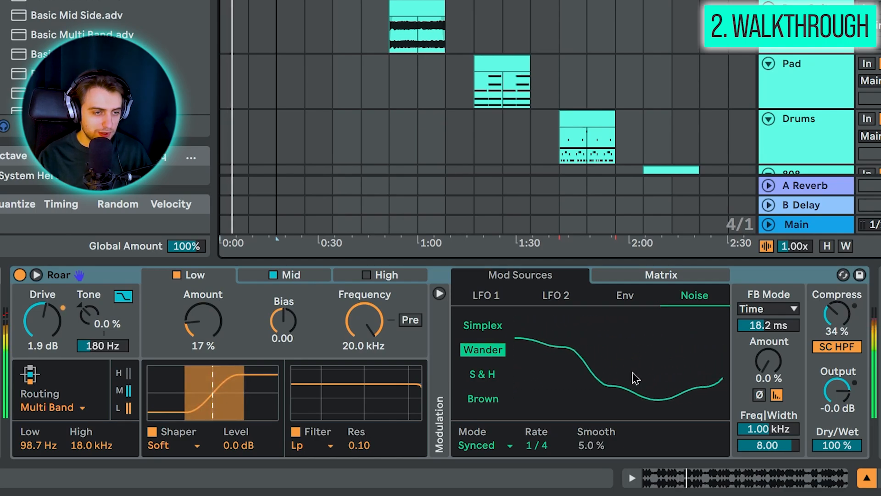
{"action": "left_click", "coordinate": [482, 325]}
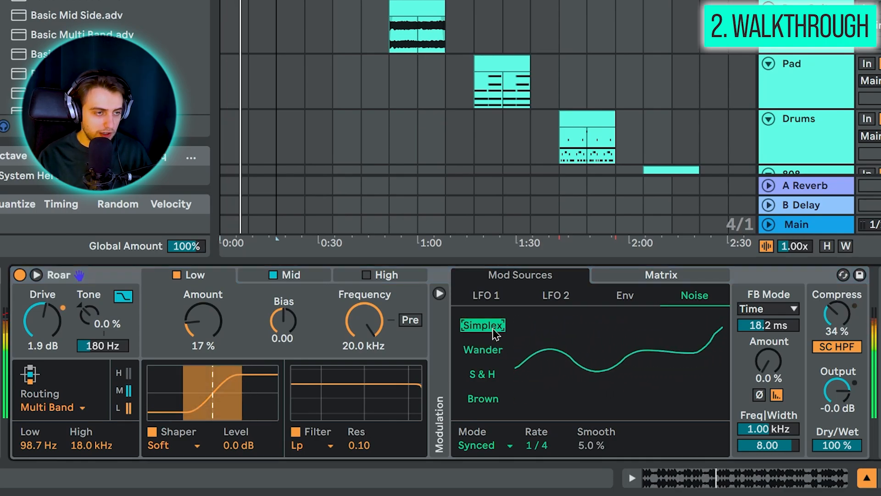
{"action": "left_click", "coordinate": [482, 374]}
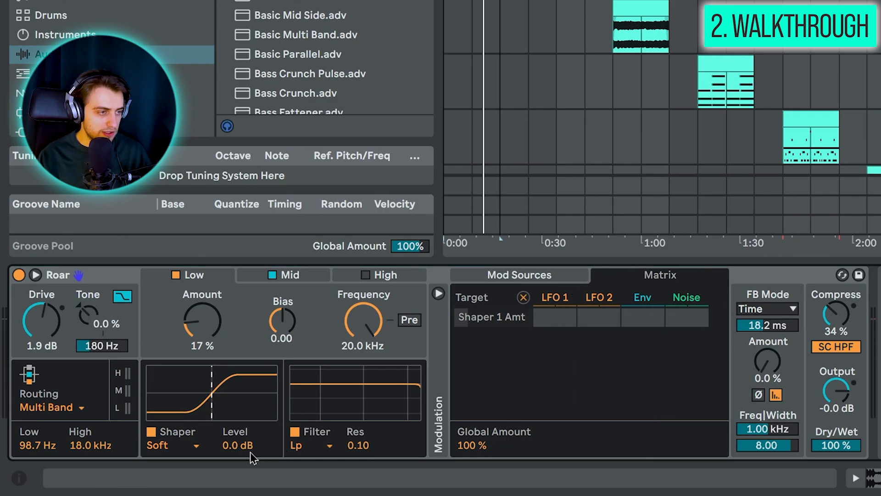
Step: Select the Mid band's shaper amount as the matrix target and adjust its Noise modulation depth, toggling playback
{"action": "left_click", "coordinate": [287, 274]}
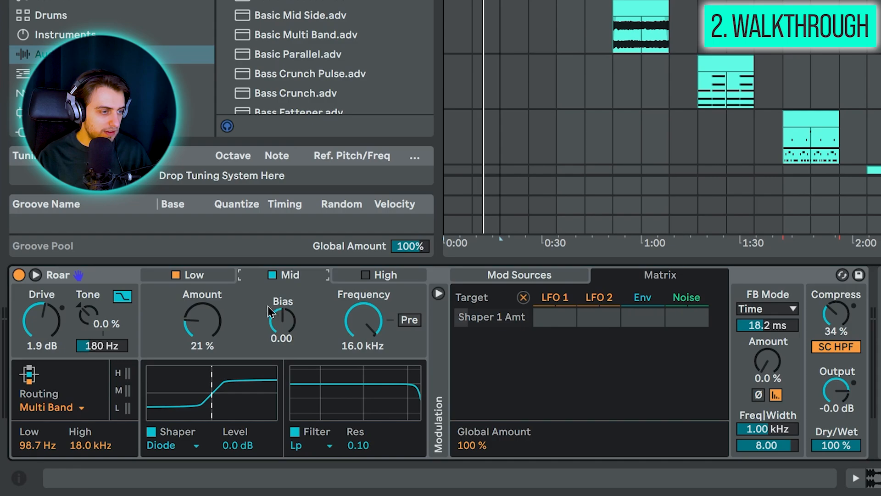
{"action": "left_click", "coordinate": [208, 333]}
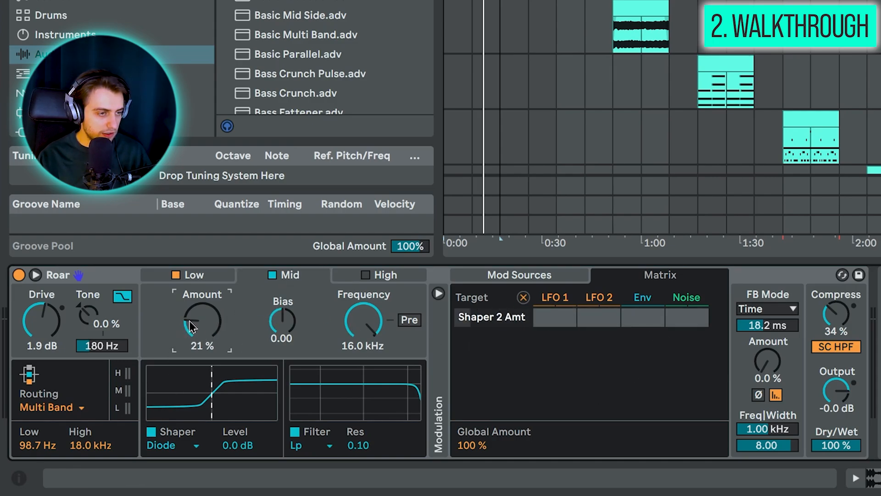
{"action": "left_click_drag", "start_coordinate": [687, 317], "coordinate": [687, 298]}
{"action": "key", "text": "space"}
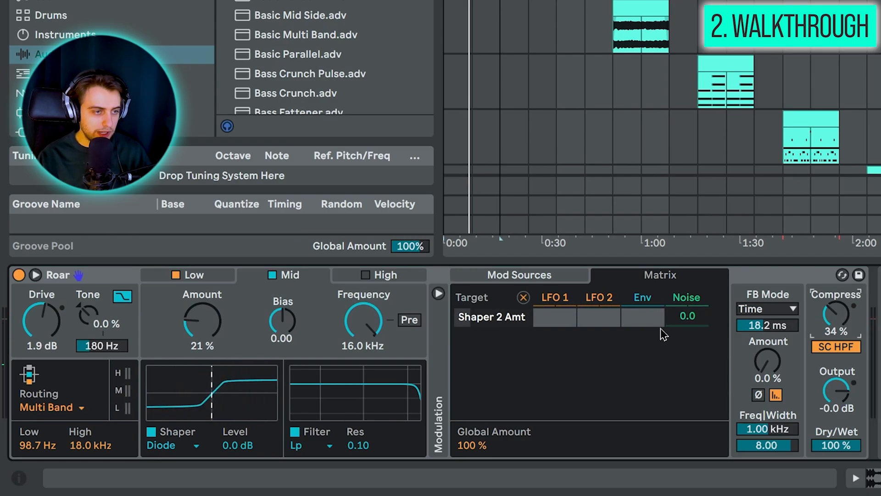
Step: Bring up the feedback amount and the Mid band's filter resonance as targets in the modulation matrix
{"action": "left_click", "coordinate": [759, 363]}
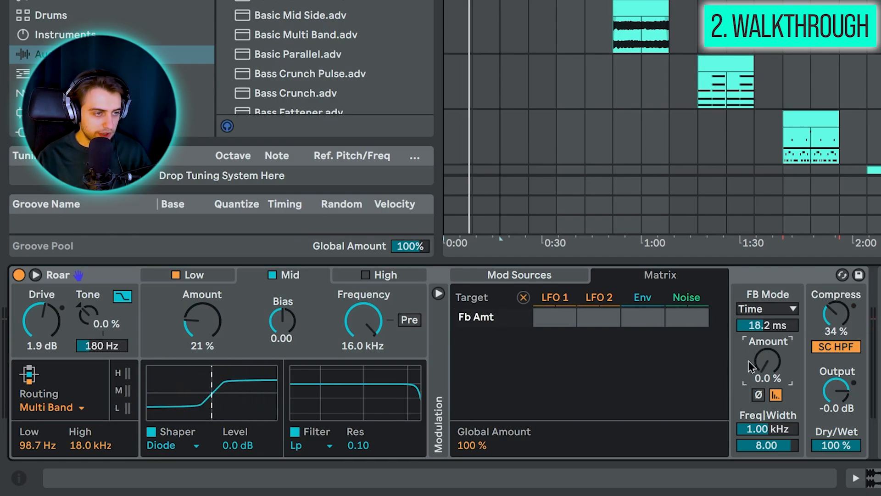
{"action": "left_click", "coordinate": [358, 445]}
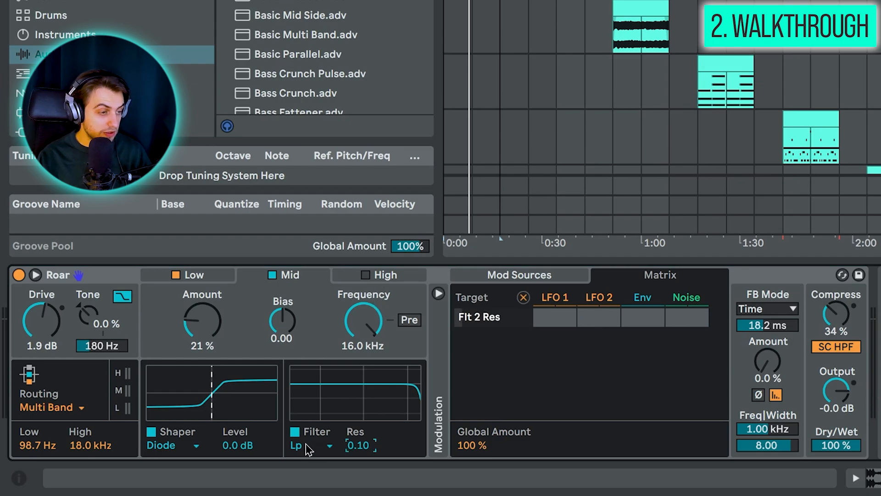
Step: Bring up the drive and tone frequency as matrix targets and view the Env modulation source
{"action": "left_click", "coordinate": [39, 323]}
{"action": "left_click", "coordinate": [108, 351]}
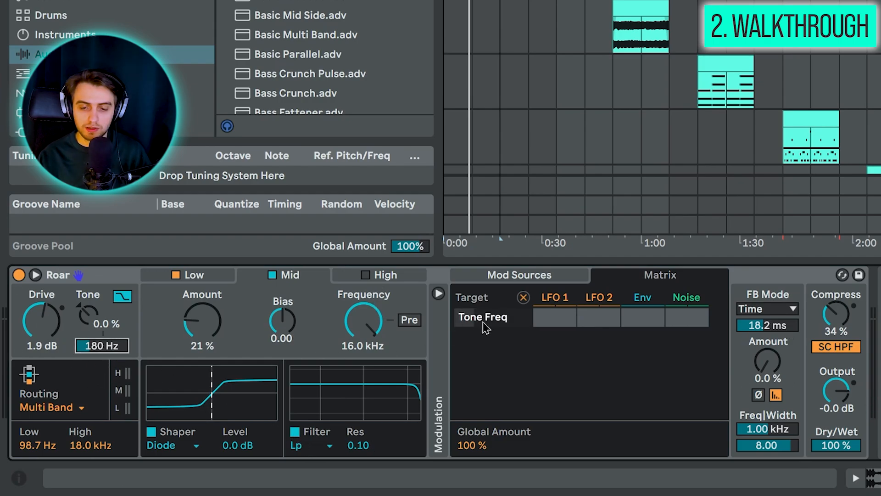
{"action": "left_click", "coordinate": [642, 297]}
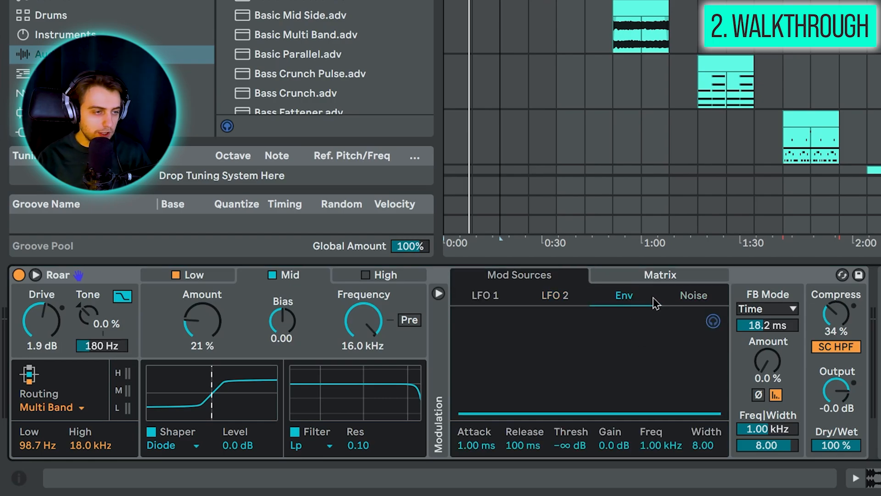
{"action": "key", "text": "space"}
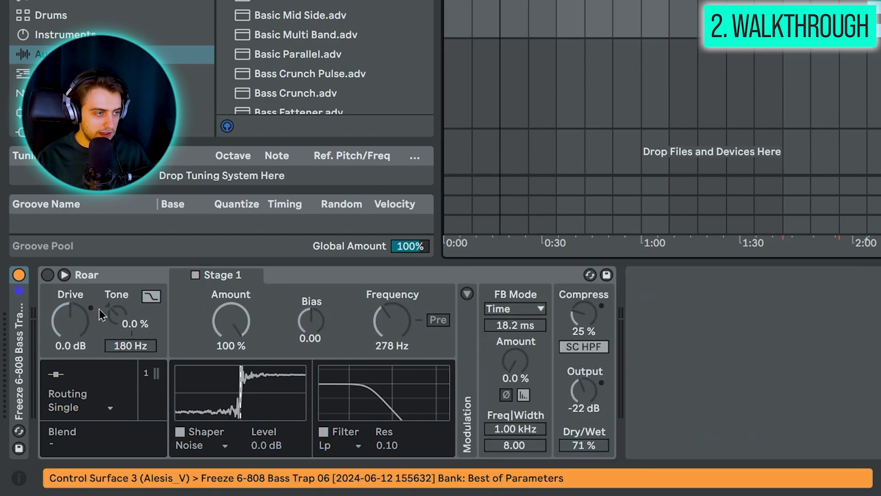
Step: Enable Roar on the 808 track and expand its modulation section
{"action": "left_click", "coordinate": [47, 274]}
{"action": "left_click", "coordinate": [466, 294]}
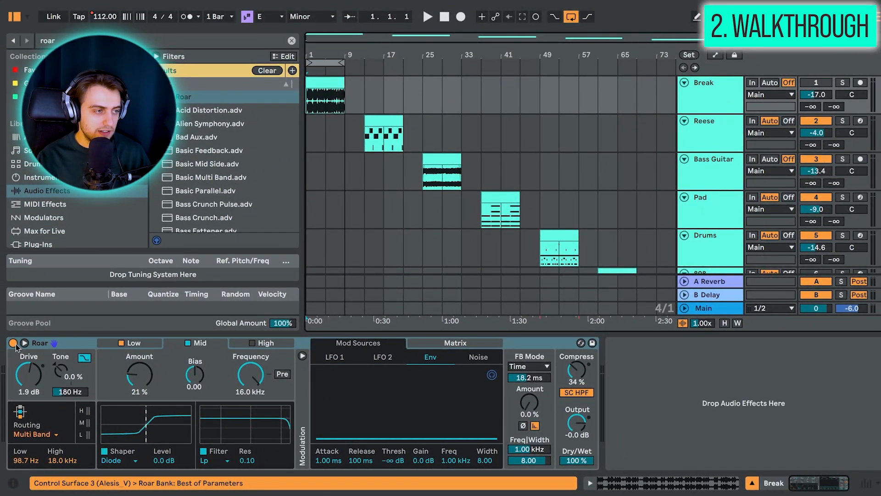
Step: Bypass Roar on the Break track and play its clip dry, with the track enlarged around the clip
{"action": "left_click", "coordinate": [14, 344]}
{"action": "left_click", "coordinate": [361, 83]}
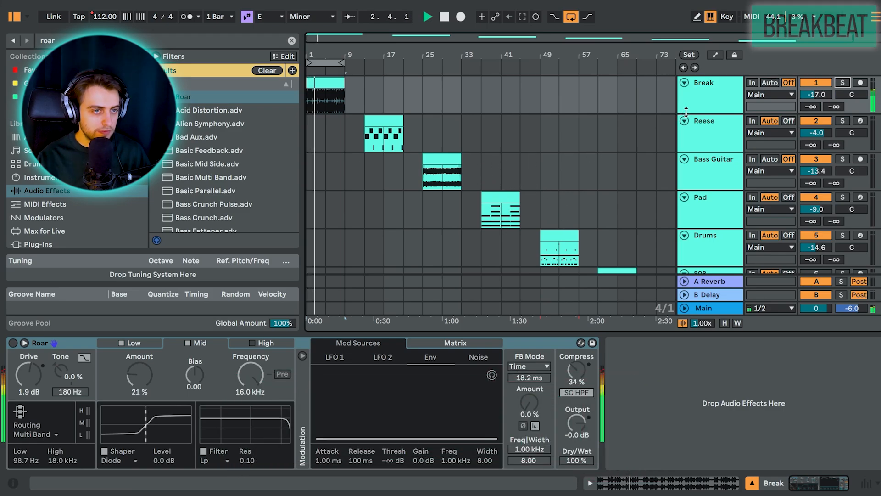
{"action": "left_click_drag", "start_coordinate": [673, 113], "coordinate": [673, 192]}
{"action": "key", "text": "z"}
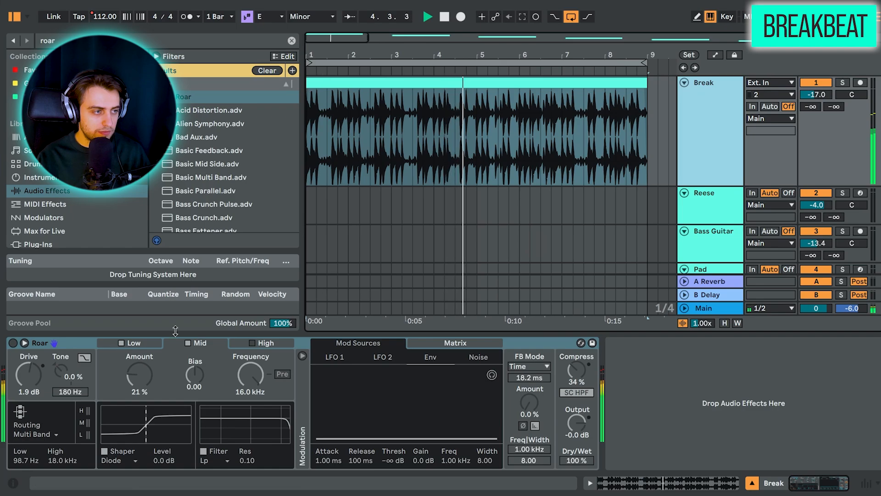
Step: Re-enable Roar on the Break track and review its Low and Mid bands and high crossover frequency
{"action": "left_click", "coordinate": [13, 343]}
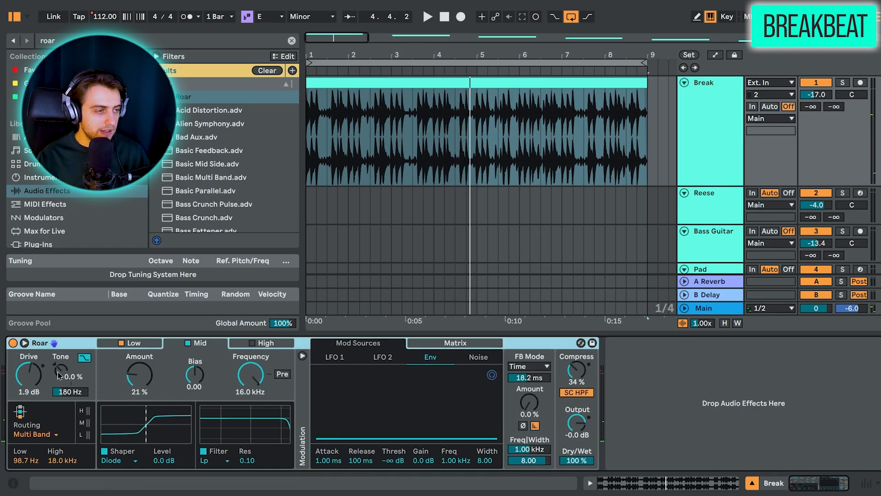
{"action": "left_click", "coordinate": [134, 347]}
{"action": "left_click", "coordinate": [200, 348]}
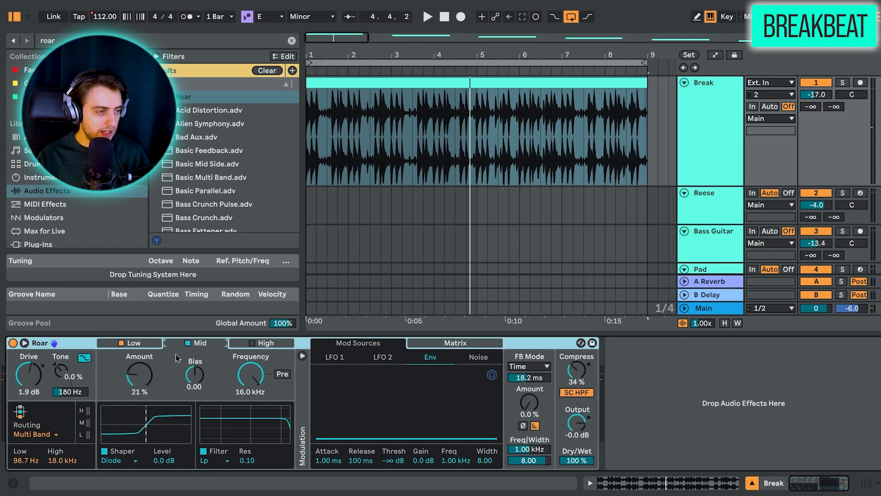
{"action": "left_click", "coordinate": [138, 347]}
{"action": "left_click", "coordinate": [200, 344]}
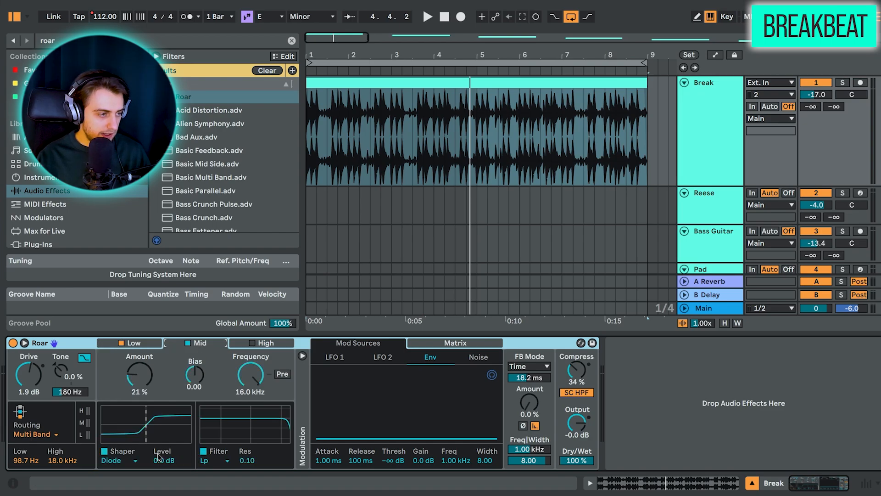
{"action": "left_click_drag", "start_coordinate": [62, 461], "coordinate": [62, 482]}
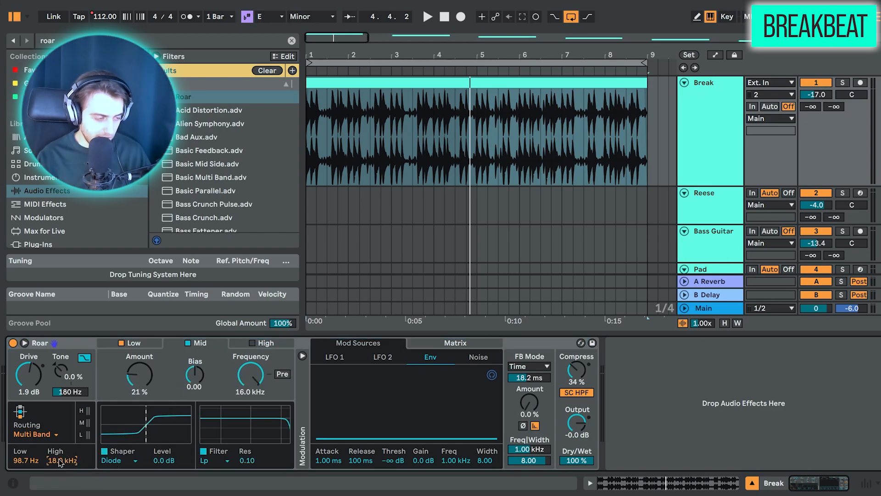
Step: Play the Break clip through Roar and examine the shaper types of the Low and Mid bands
{"action": "left_click", "coordinate": [341, 79]}
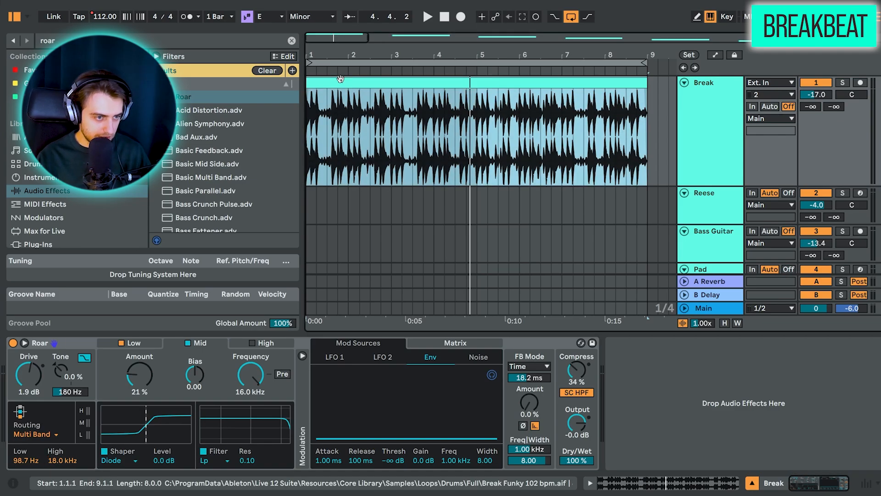
{"action": "key", "text": "space"}
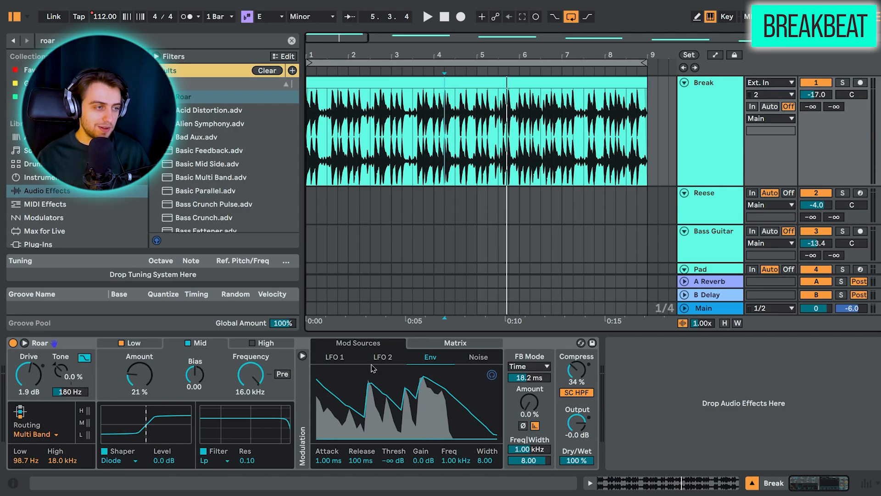
{"action": "left_click", "coordinate": [134, 342]}
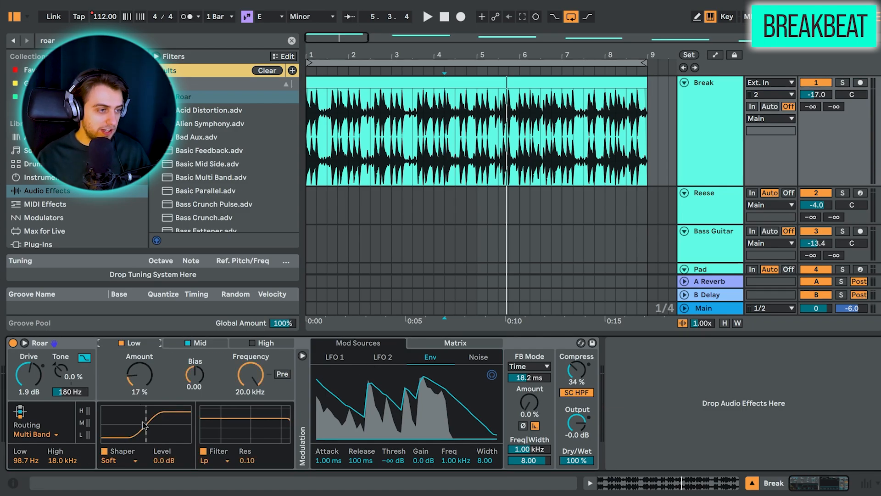
{"action": "left_click", "coordinate": [138, 462]}
{"action": "left_click", "coordinate": [138, 461]}
{"action": "left_click", "coordinate": [209, 344]}
{"action": "left_click", "coordinate": [128, 464]}
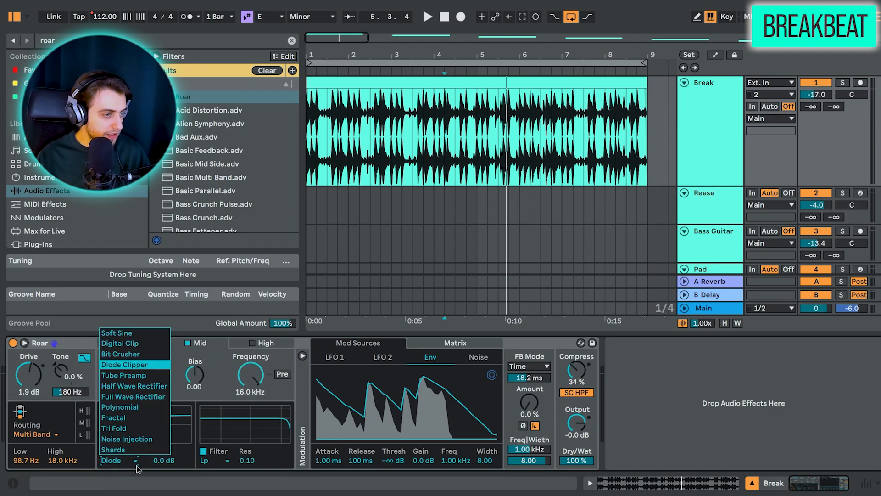
{"action": "left_click", "coordinate": [135, 466]}
Step: Check the modulation matrix, the Env source and the compression amount of the Break track's Roar
{"action": "left_click", "coordinate": [430, 345]}
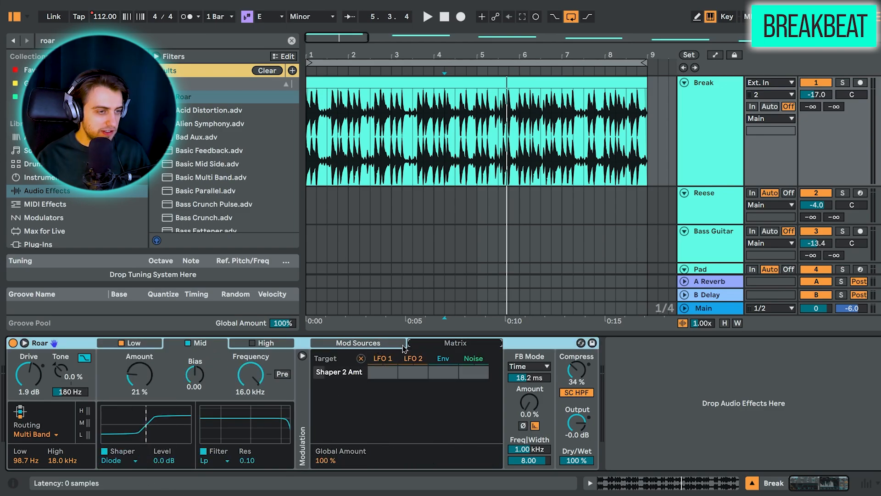
{"action": "left_click", "coordinate": [394, 347]}
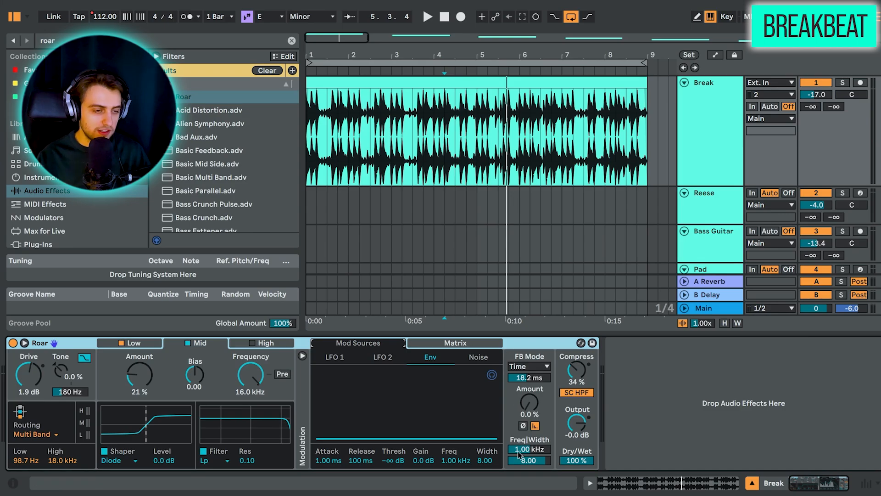
{"action": "left_click", "coordinate": [574, 372]}
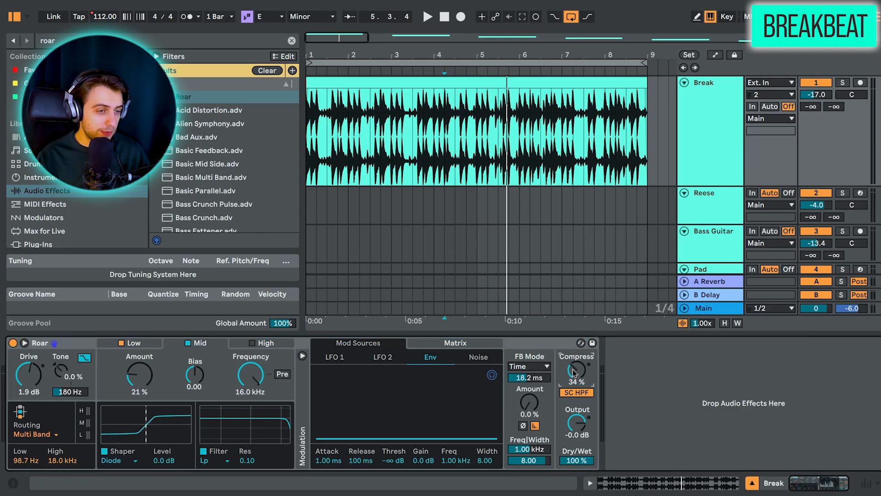
Step: Fold the Break track and enlarge the Reese track around its selected clip
{"action": "left_click_drag", "start_coordinate": [453, 55], "coordinate": [453, 15]}
{"action": "left_click", "coordinate": [684, 83]}
{"action": "left_click", "coordinate": [383, 95]}
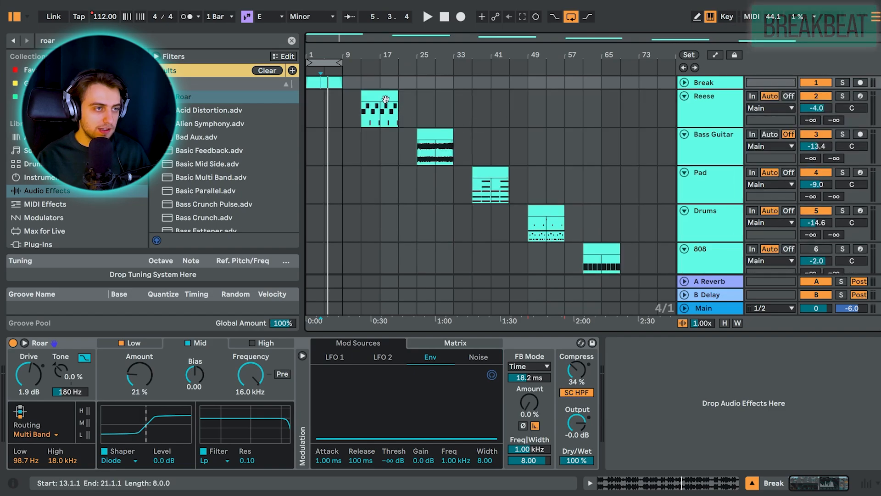
{"action": "left_click_drag", "start_coordinate": [709, 128], "coordinate": [709, 200]}
{"action": "left_click_drag", "start_coordinate": [368, 56], "coordinate": [412, 57]}
Step: Bypass Roar on the Reese track and play its clip dry, briefly unfolding the Wavetable device
{"action": "left_click", "coordinate": [33, 343]}
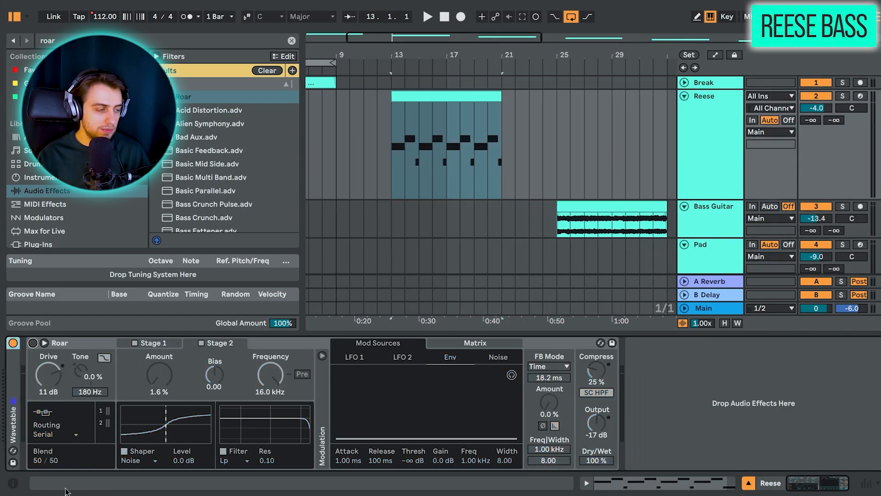
{"action": "double_click", "coordinate": [14, 404]}
{"action": "key", "text": "space"}
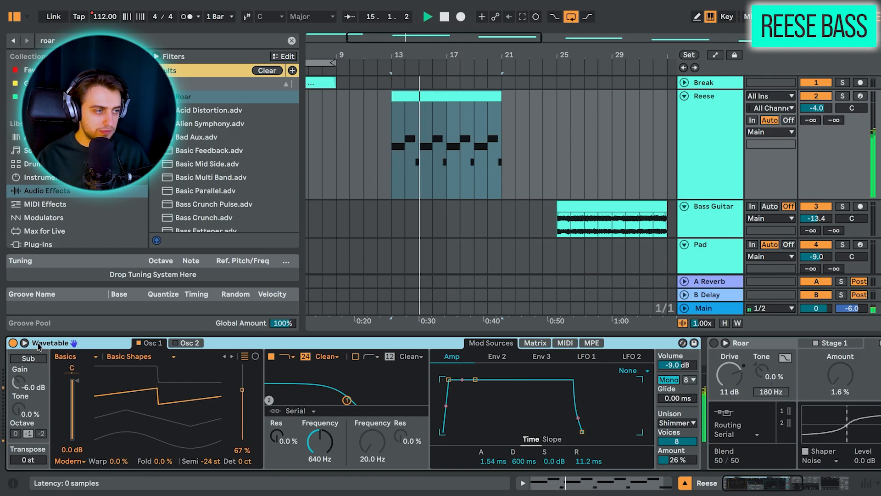
{"action": "double_click", "coordinate": [39, 346]}
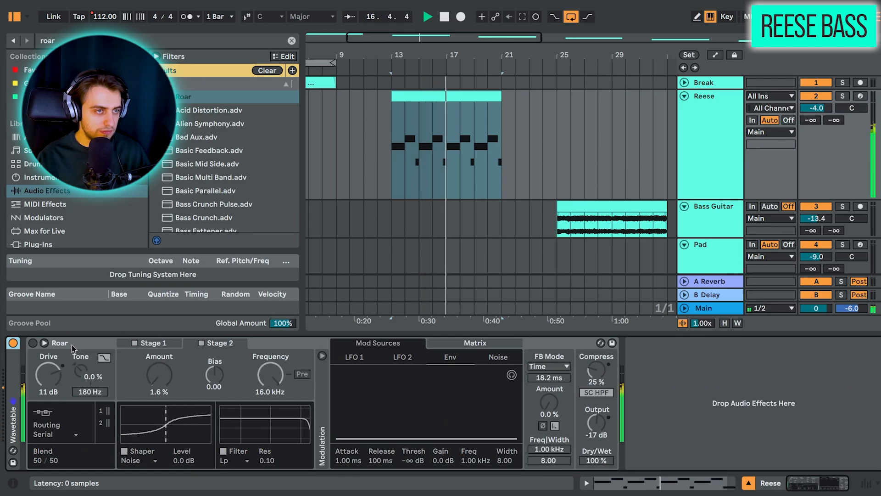
{"action": "key", "text": "space"}
Step: Re-enable Roar on the Reese track and play the clip through it while viewing Stage 1
{"action": "left_click", "coordinate": [32, 343]}
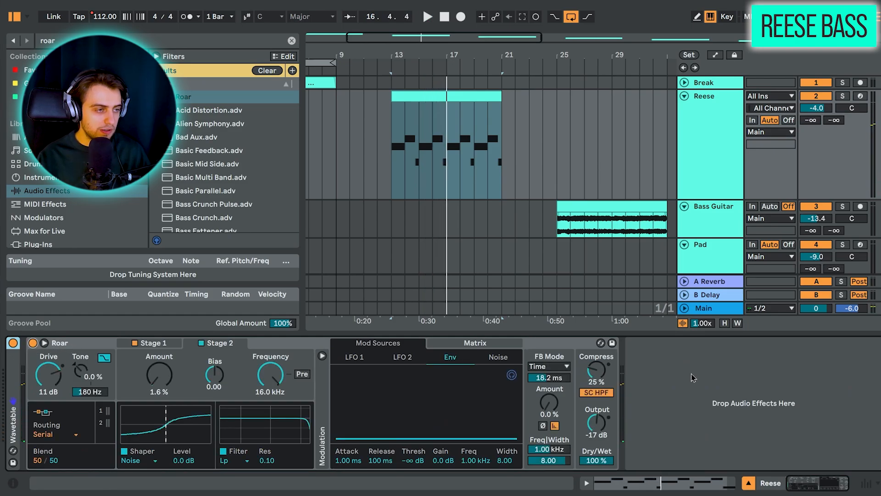
{"action": "key", "text": "space"}
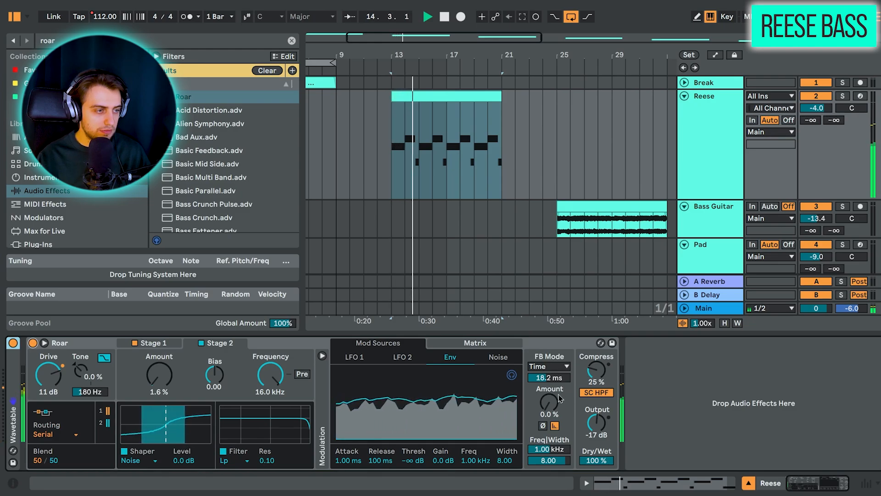
{"action": "left_click", "coordinate": [149, 343]}
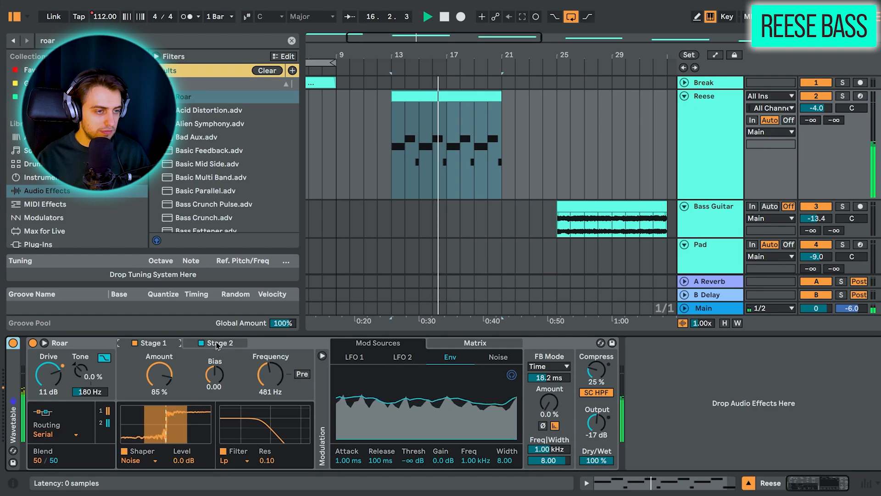
{"action": "key", "text": "space"}
Step: Examine Stage 1's shaper types, the Stage 2 settings, and the serial routing and blend of the Reese track's Roar
{"action": "left_click", "coordinate": [134, 460]}
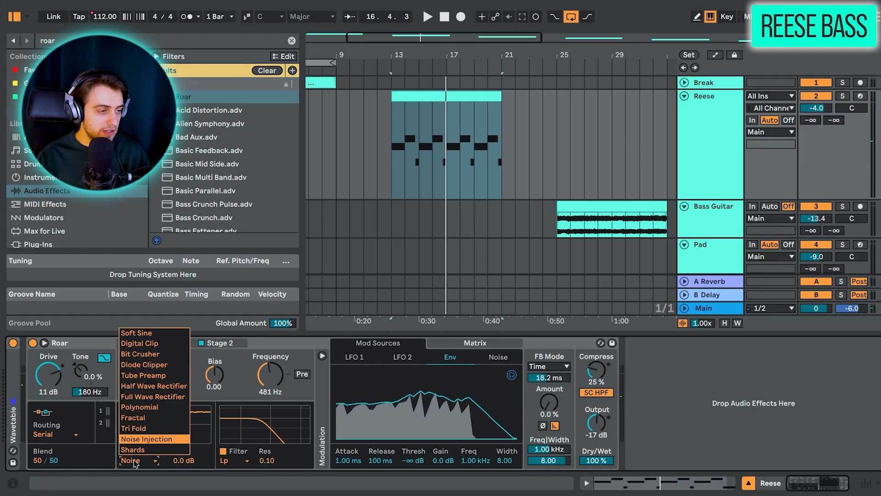
{"action": "left_click", "coordinate": [136, 463]}
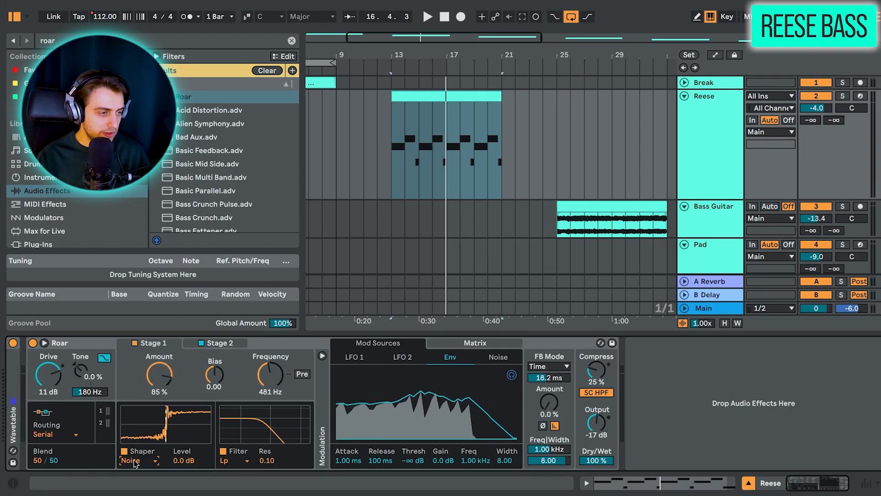
{"action": "left_click", "coordinate": [225, 345]}
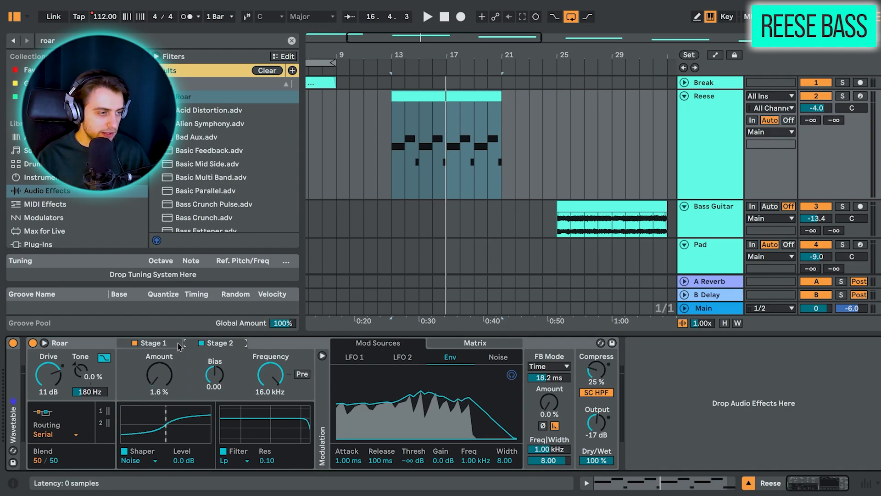
{"action": "left_click", "coordinate": [59, 439]}
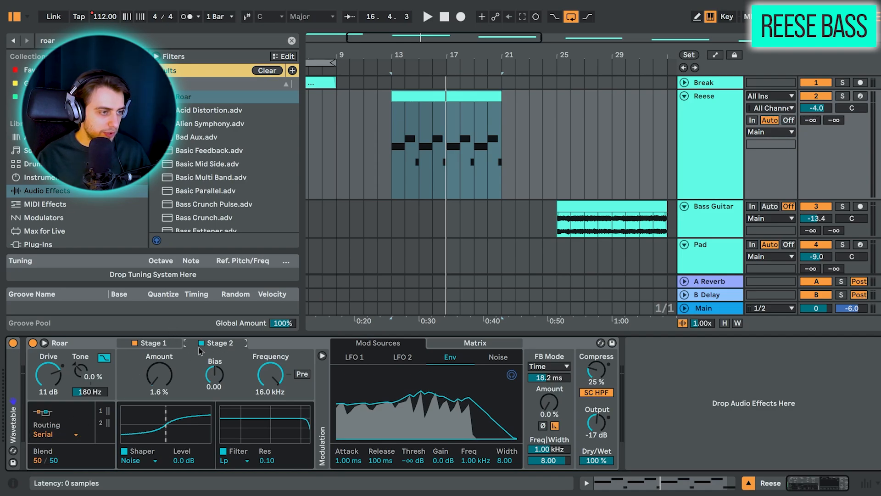
{"action": "left_click", "coordinate": [170, 347]}
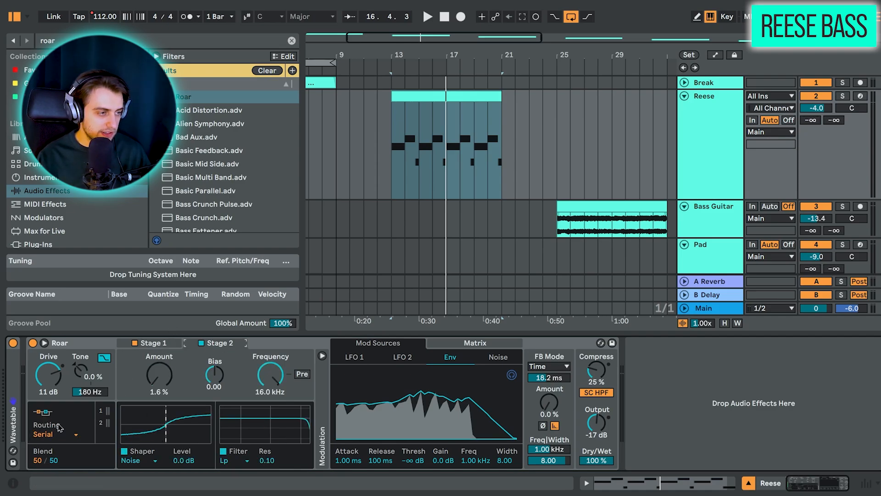
{"action": "left_click", "coordinate": [41, 462]}
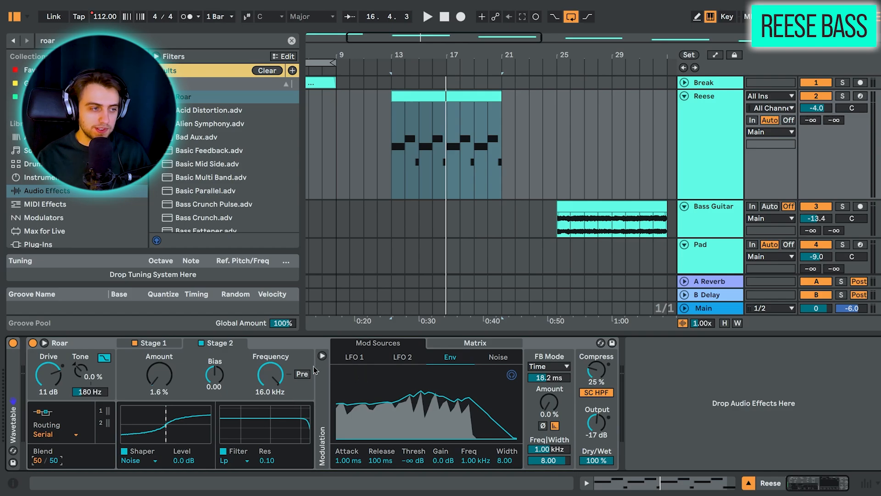
Step: Fold the Reese track and enlarge the Bass Guitar track around its selected clip
{"action": "left_click", "coordinate": [605, 207]}
{"action": "left_click", "coordinate": [685, 96]}
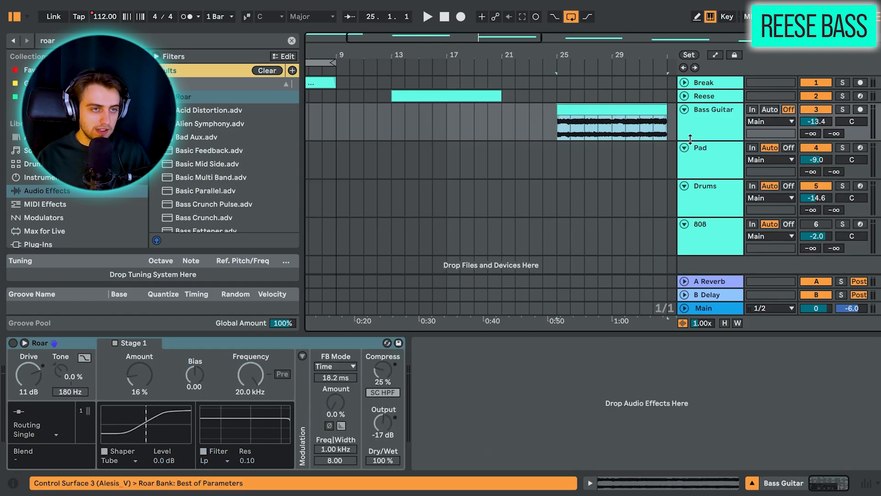
{"action": "left_click_drag", "start_coordinate": [690, 139], "coordinate": [691, 187]}
{"action": "left_click_drag", "start_coordinate": [658, 55], "coordinate": [559, 65]}
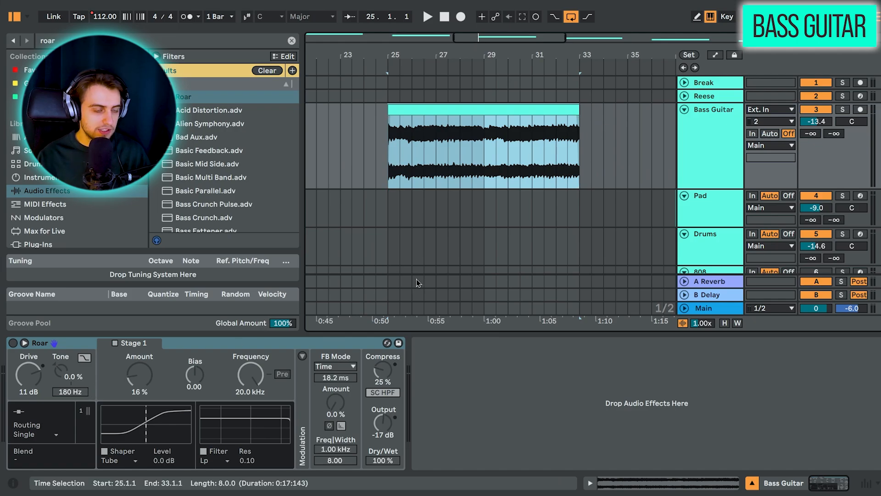
Step: Play the Bass Guitar clip dry, stop playback, and enable Roar on its track
{"action": "key", "text": "space"}
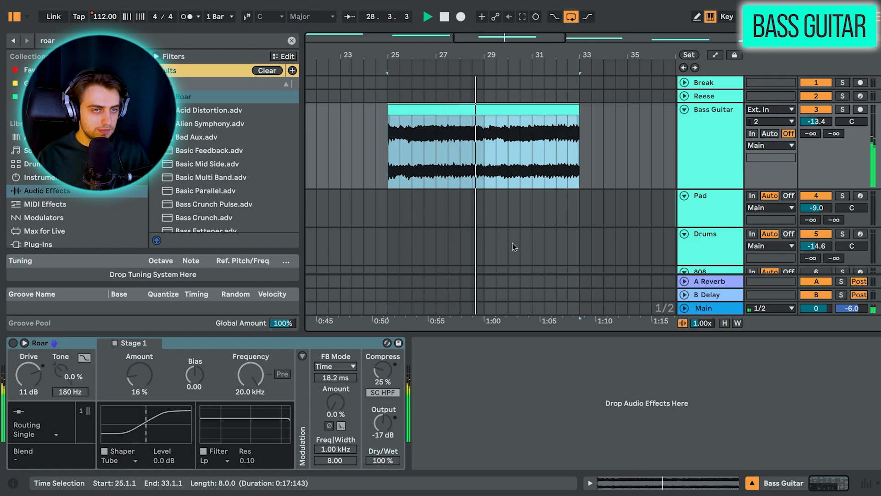
{"action": "key", "text": "space"}
{"action": "left_click", "coordinate": [13, 347]}
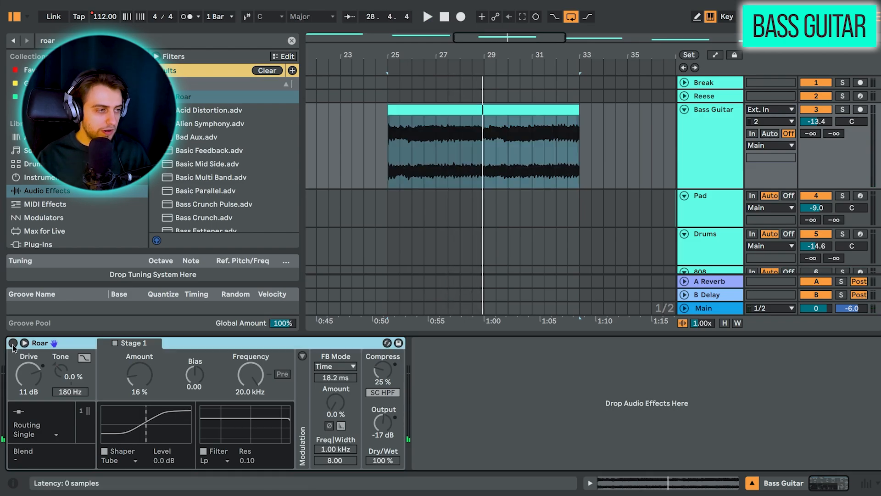
{"action": "left_click", "coordinate": [12, 343]}
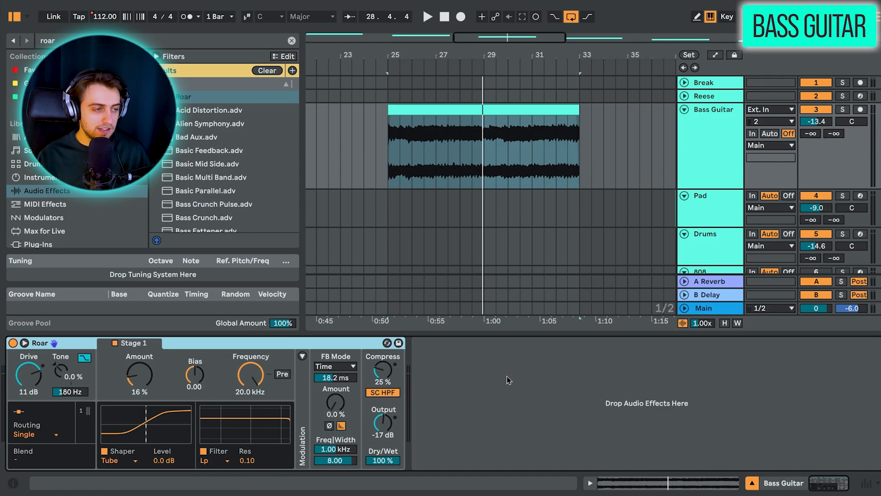
Step: Play the Bass Guitar clip through Roar, and examine Stage 1's shaper types and the modulation section
{"action": "left_click", "coordinate": [506, 375]}
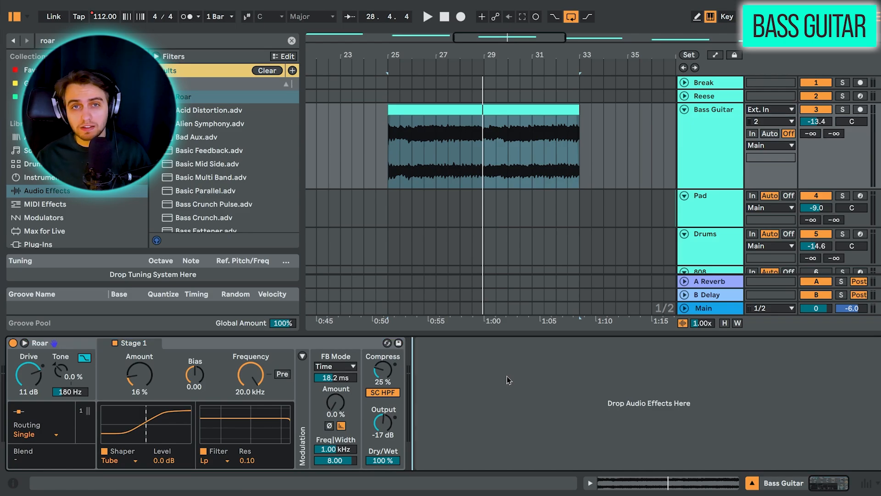
{"action": "key", "text": "space"}
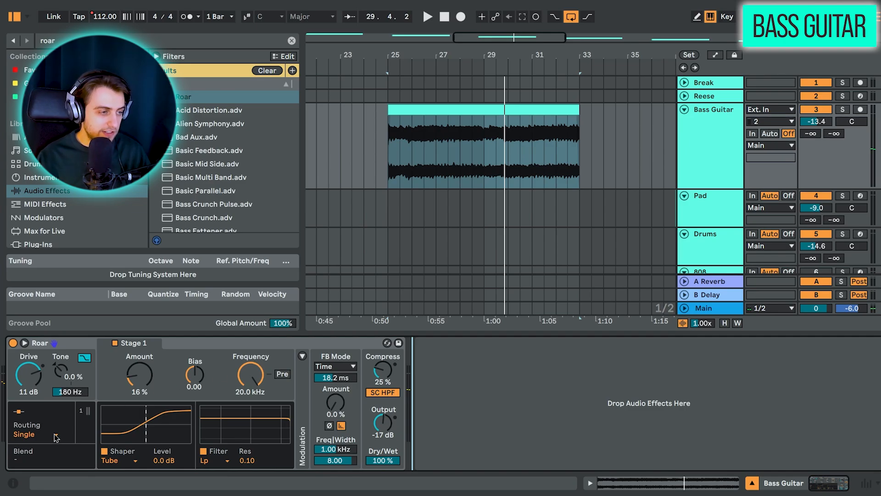
{"action": "left_click", "coordinate": [127, 461]}
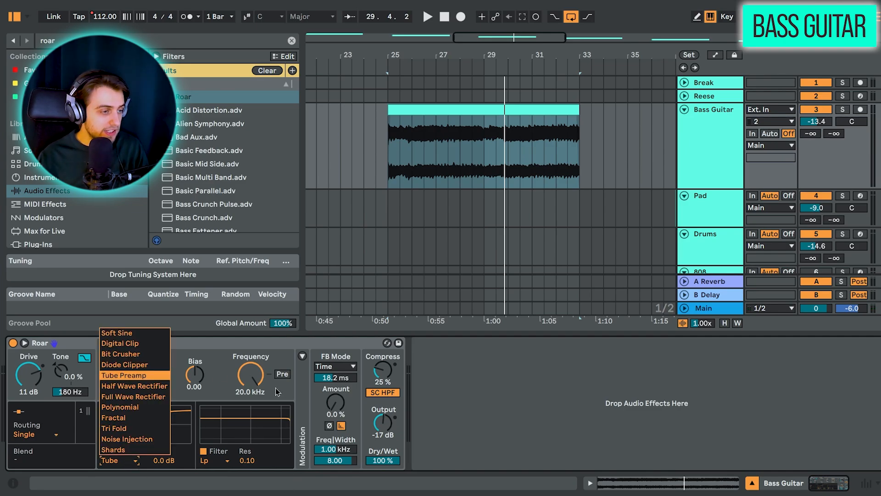
{"action": "left_click", "coordinate": [134, 464]}
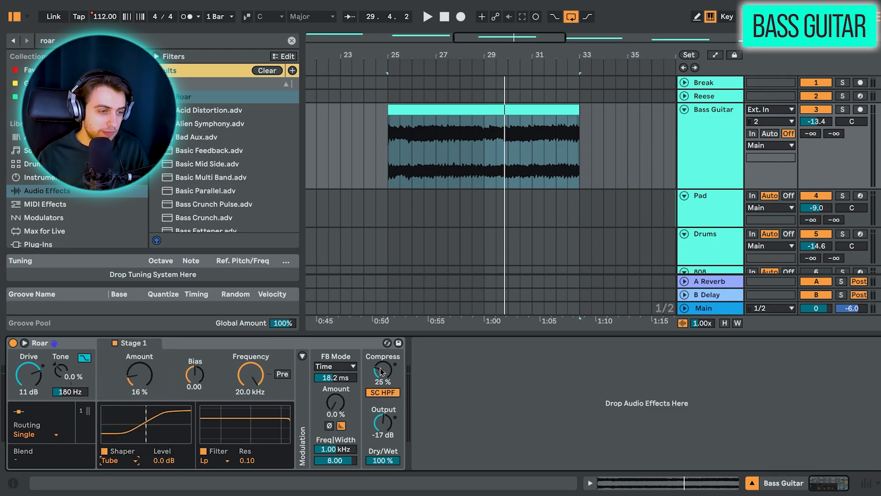
{"action": "left_click", "coordinate": [302, 356]}
{"action": "left_click", "coordinate": [302, 356]}
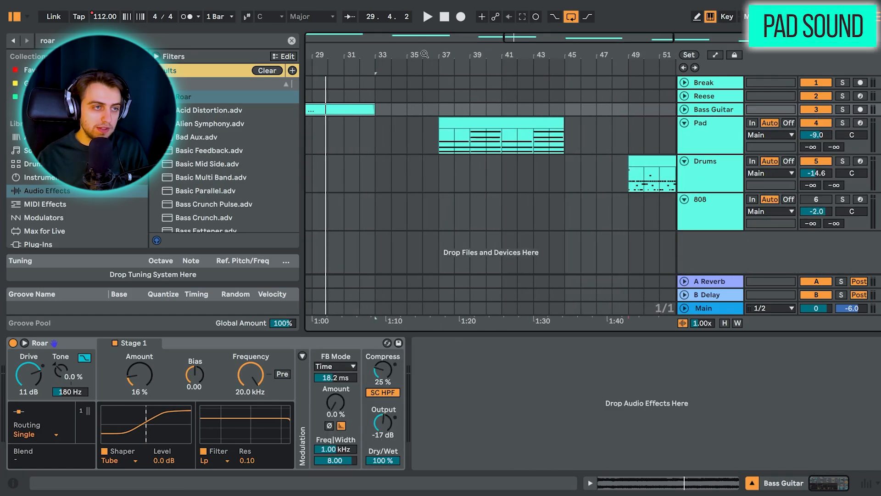
Step: Fold the Bass Guitar track, select the Pad clip, and bypass Roar on the Pad track
{"action": "left_click", "coordinate": [542, 138]}
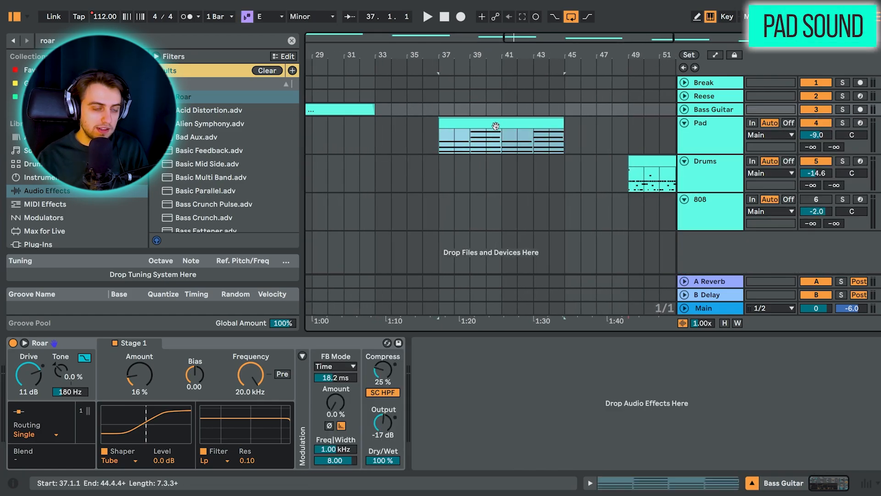
{"action": "left_click", "coordinate": [34, 343]}
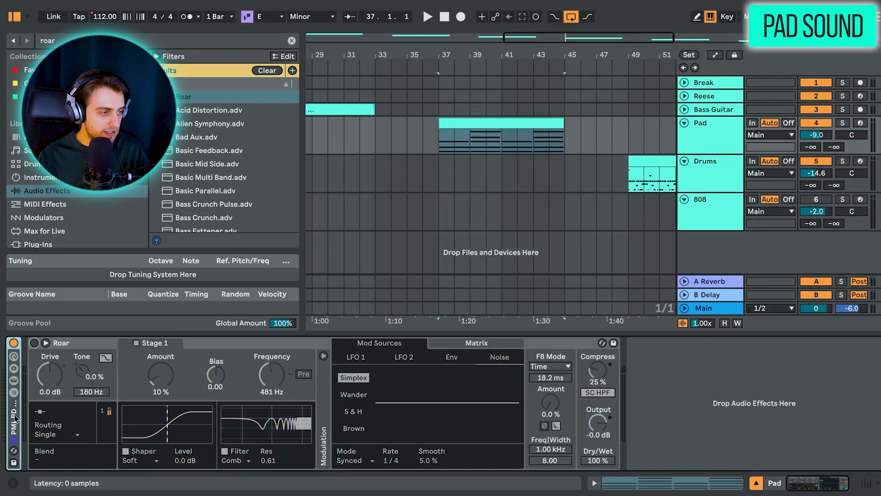
{"action": "double_click", "coordinate": [13, 415]}
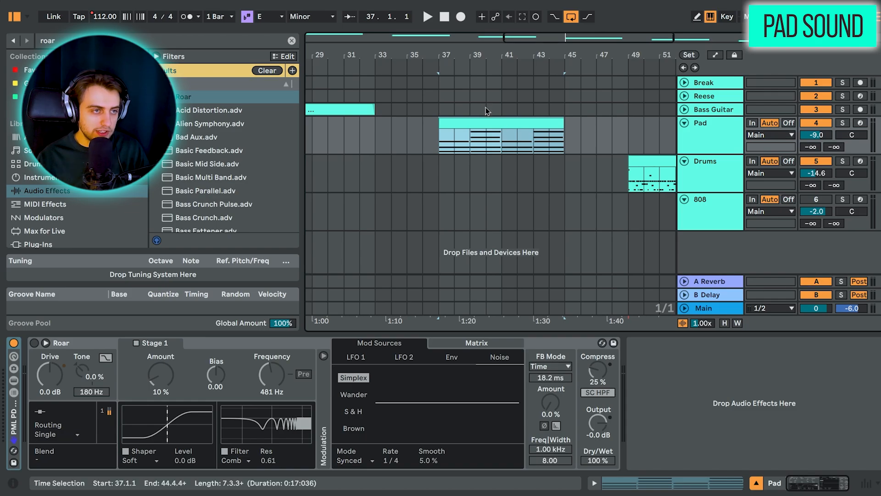
Step: Play the Pad clip dry while enlarging the Pad track, and stop playback
{"action": "left_click", "coordinate": [491, 122]}
{"action": "key", "text": "space"}
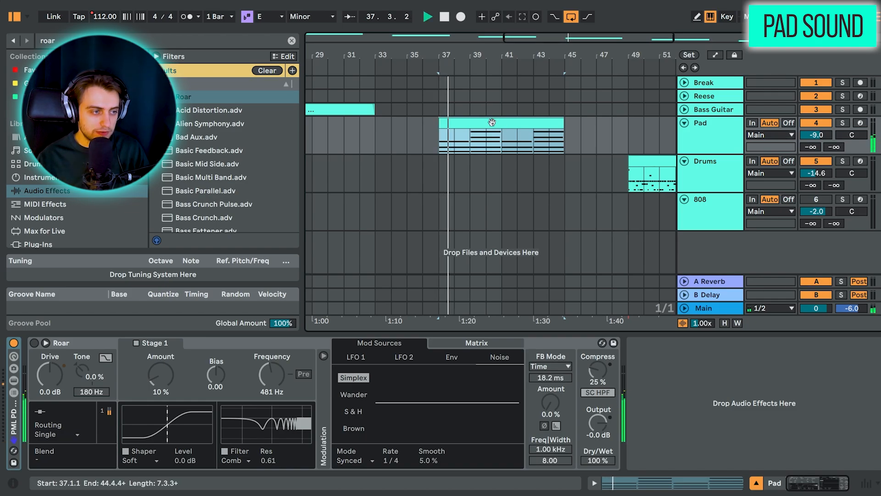
{"action": "left_click_drag", "start_coordinate": [688, 156], "coordinate": [688, 244]}
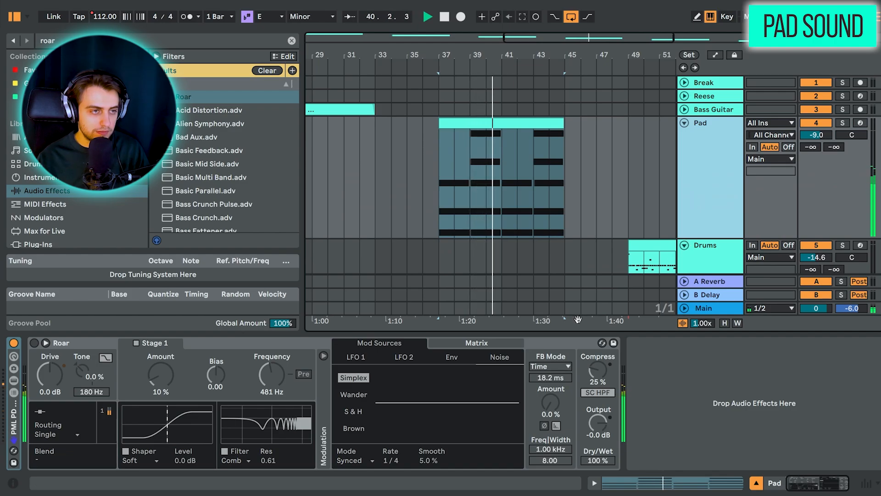
{"action": "key", "text": "space"}
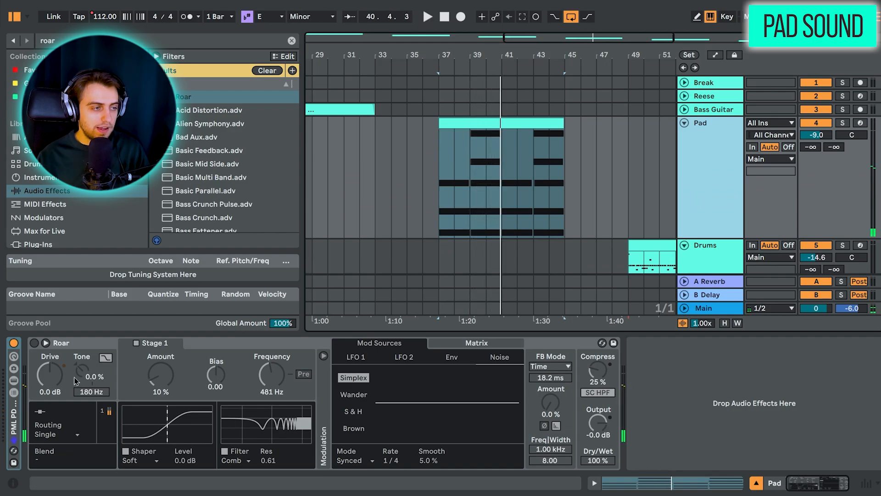
Step: Enable Roar on the Pad track and examine its filter types, modulation matrix and LFO 1 settings
{"action": "left_click", "coordinate": [35, 344]}
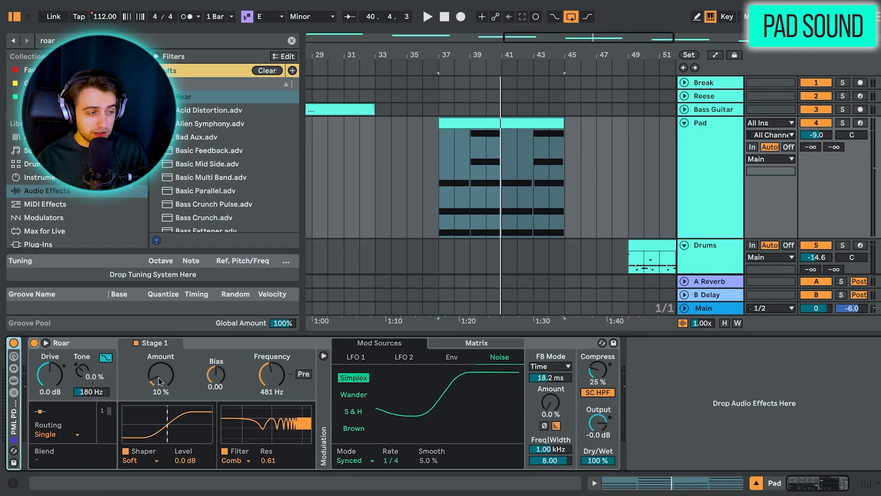
{"action": "left_click", "coordinate": [242, 460]}
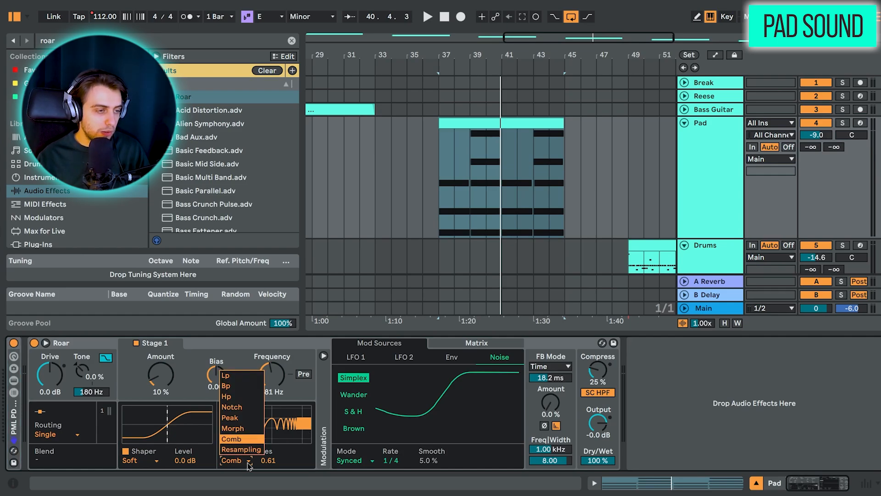
{"action": "left_click", "coordinate": [247, 461]}
{"action": "left_click", "coordinate": [477, 343]}
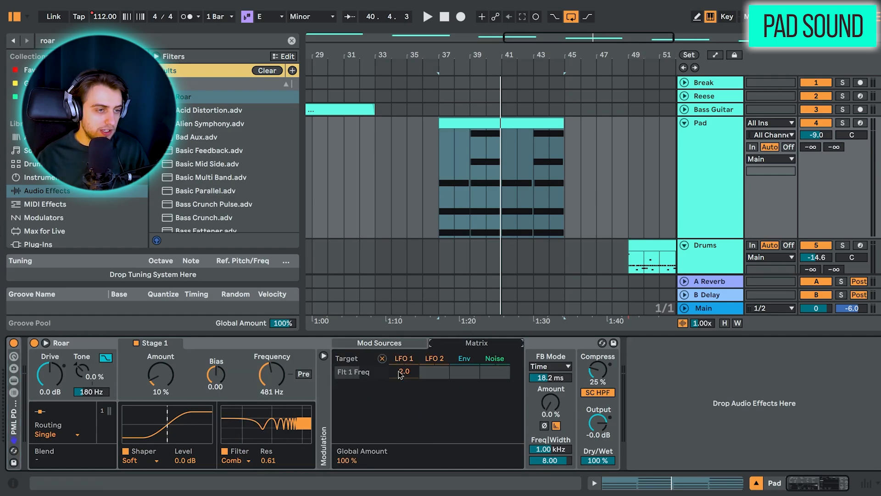
{"action": "left_click", "coordinate": [403, 357]}
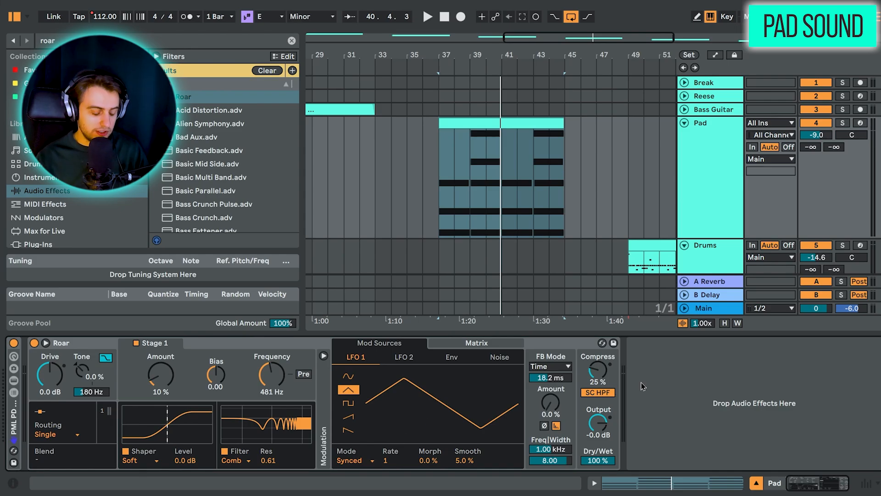
Step: While playing the Pad clip through Roar, set the Comb filter's resonance to 0.98 and frequency to 223 Hz
{"action": "key", "text": "space"}
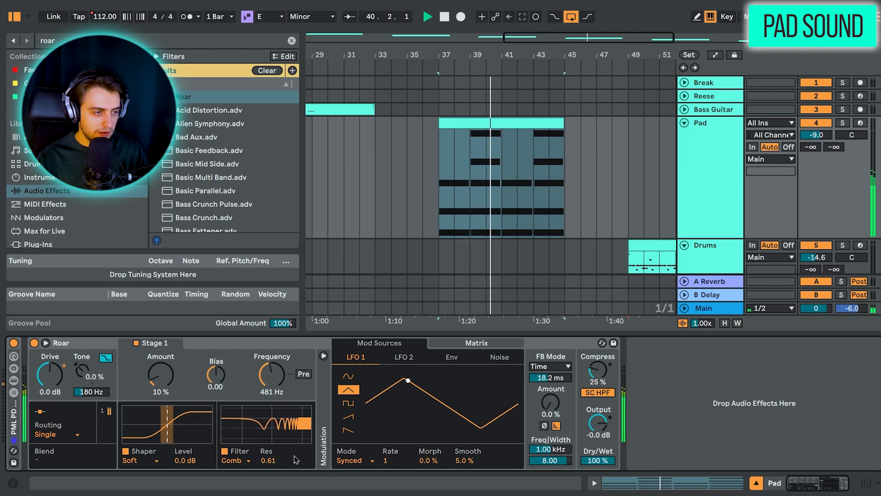
{"action": "left_click_drag", "start_coordinate": [269, 460], "coordinate": [269, 427]}
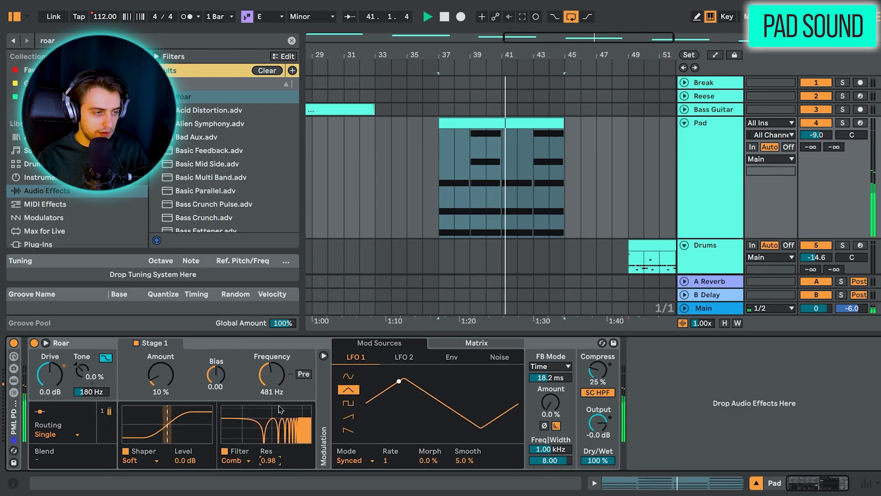
{"action": "left_click_drag", "start_coordinate": [271, 374], "coordinate": [275, 385]}
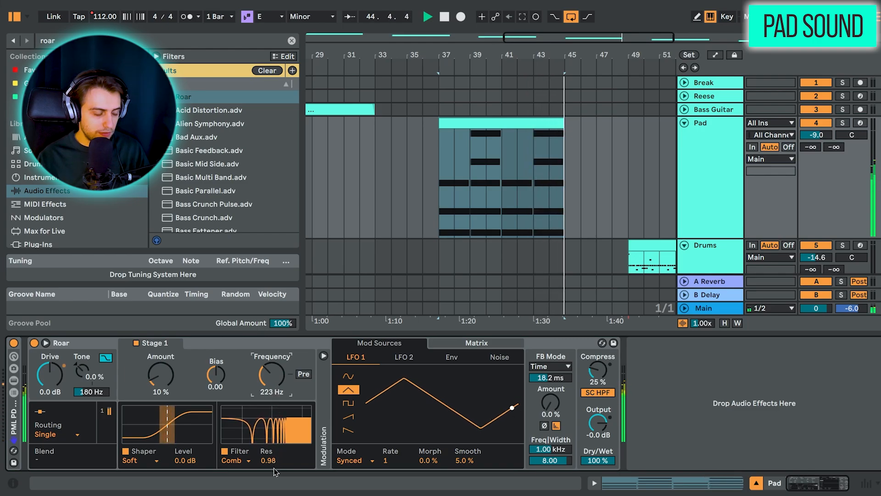
{"action": "key", "text": "space"}
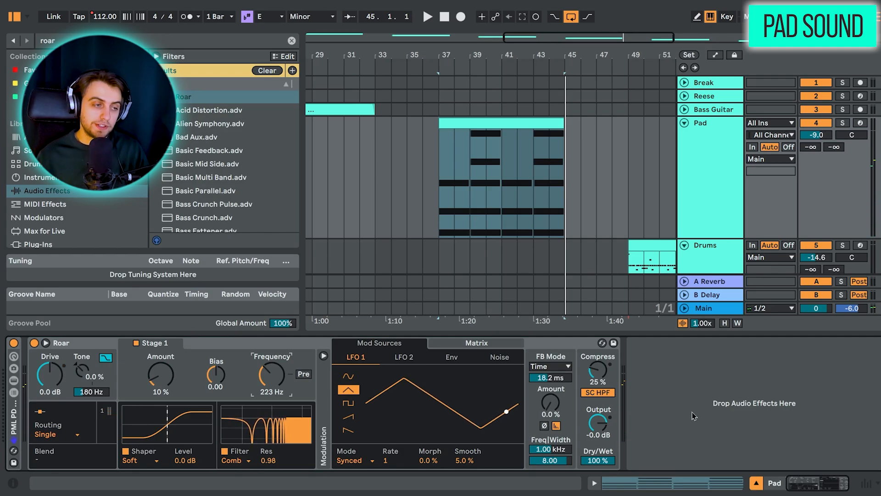
Step: Examine how LFO 1 is assigned to the filter frequency in the modulation matrix of the Pad track's Roar
{"action": "left_click", "coordinate": [461, 344]}
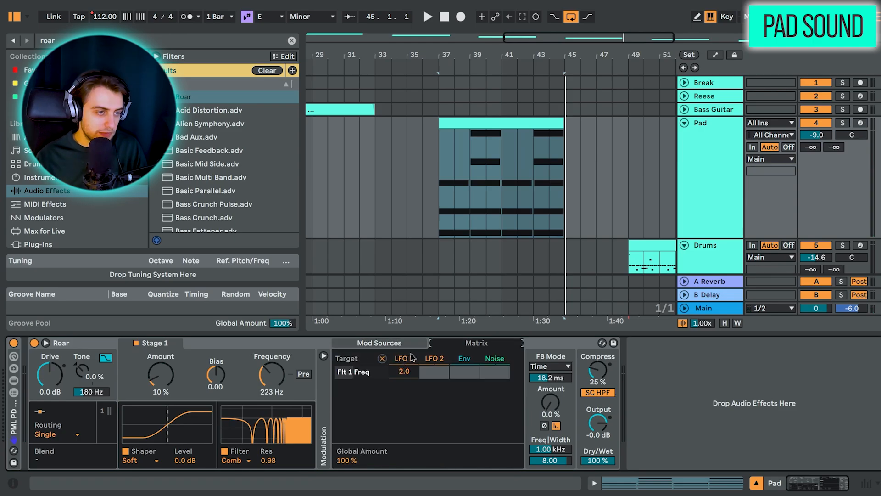
{"action": "left_click", "coordinate": [388, 344]}
{"action": "left_click", "coordinate": [442, 346]}
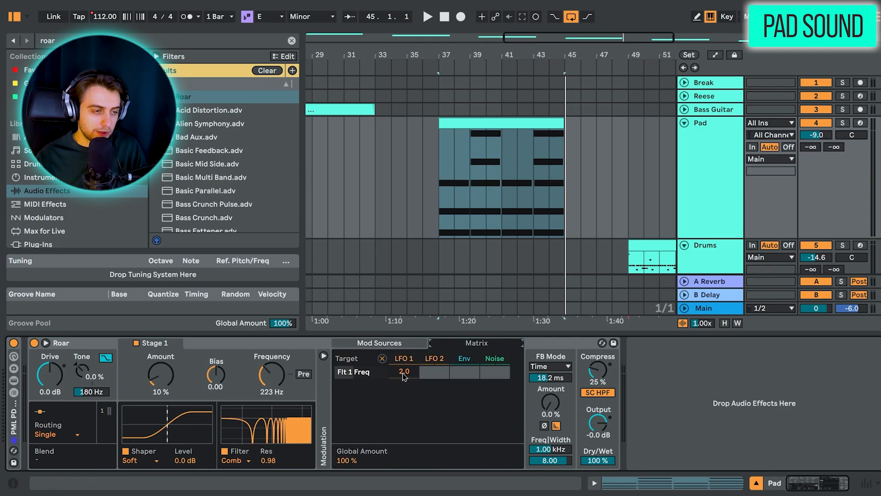
Step: Fold the Pad track, enlarge the Drums track, and select its clip
{"action": "left_click", "coordinate": [684, 123]}
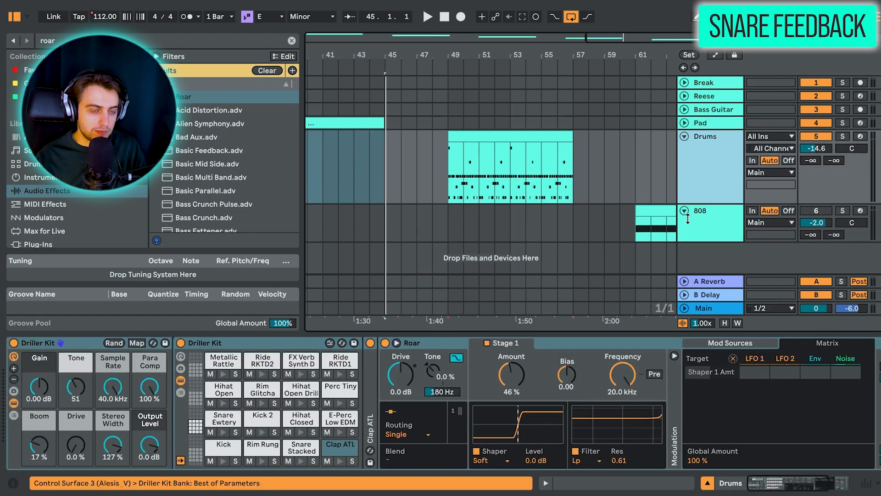
{"action": "left_click_drag", "start_coordinate": [687, 219], "coordinate": [688, 242]}
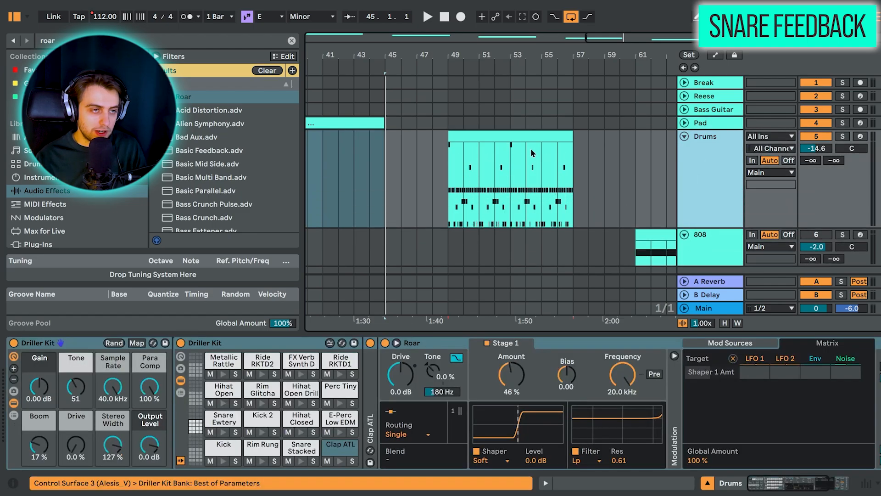
{"action": "left_click", "coordinate": [530, 138]}
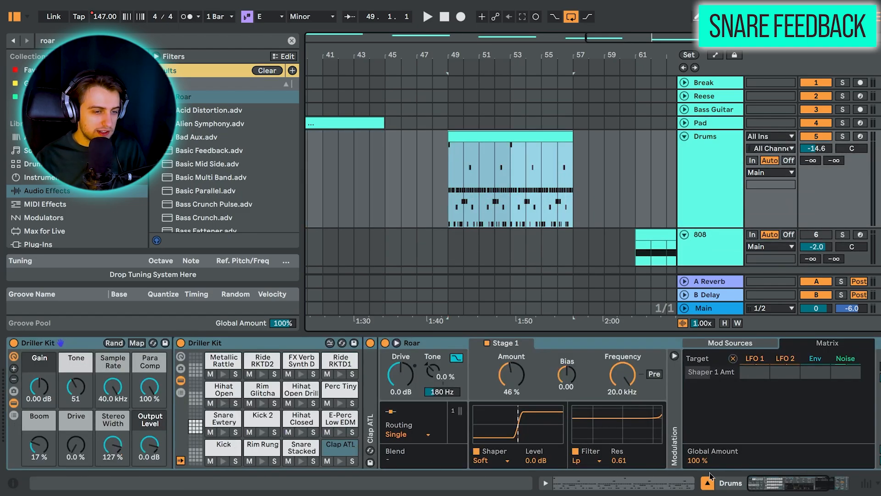
Step: Bypass Roar on the Driller Kit's Clap ATL chain and play the Drums clip without it
{"action": "left_click_drag", "start_coordinate": [753, 480], "coordinate": [765, 483]}
{"action": "left_click", "coordinate": [296, 343]}
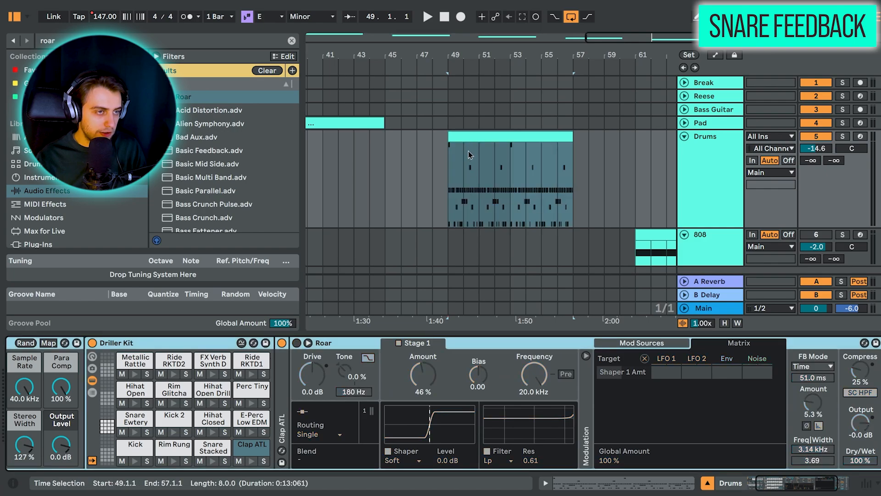
{"action": "key", "text": "space"}
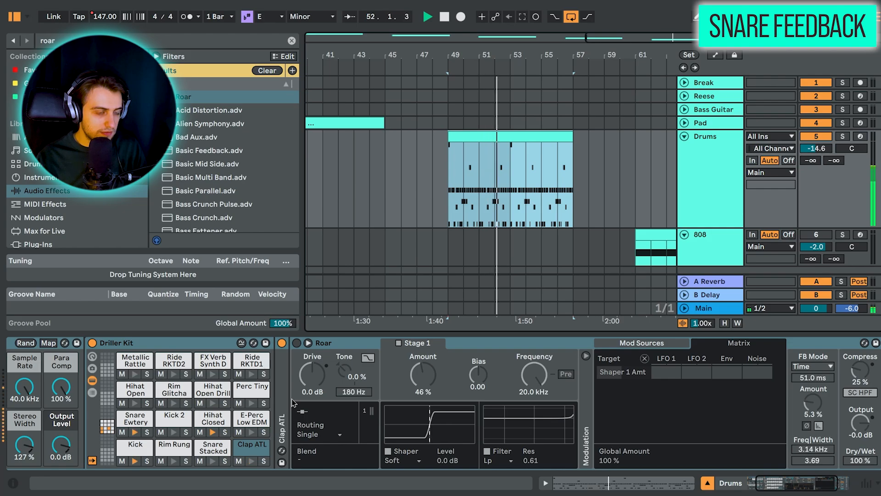
{"action": "key", "text": "space"}
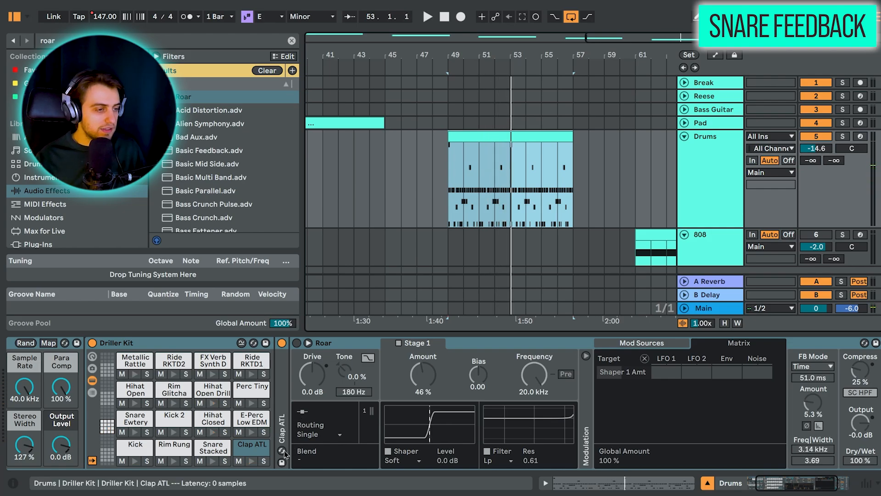
Step: Solo the Clap ATL pad, view its sampler, and play the clip with the chain's Roar enabled
{"action": "left_click", "coordinate": [264, 461]}
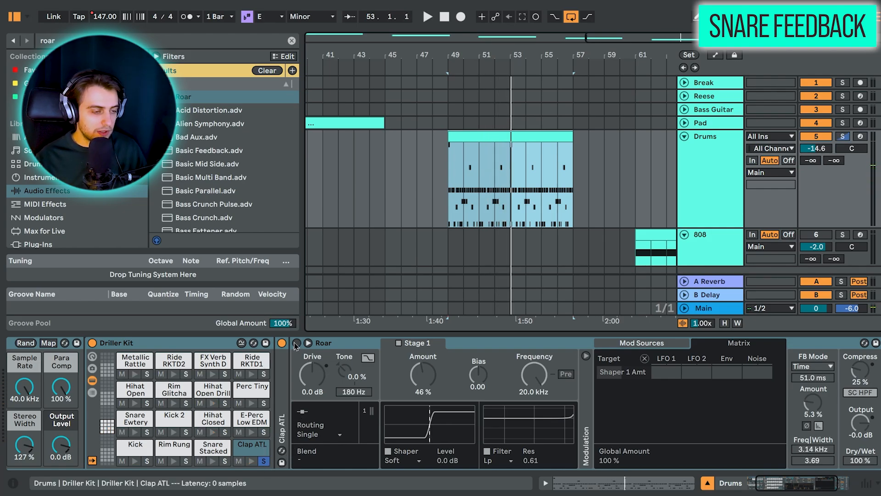
{"action": "left_click_drag", "start_coordinate": [772, 485], "coordinate": [779, 485]}
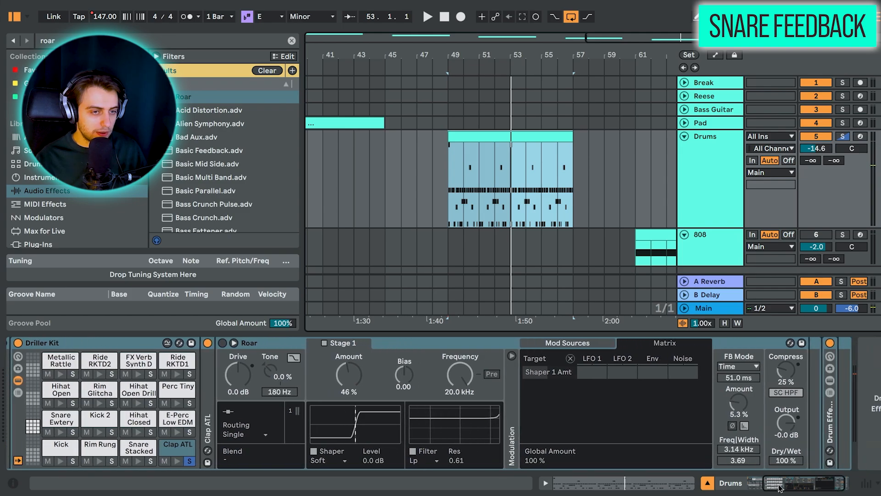
{"action": "double_click", "coordinate": [210, 387]}
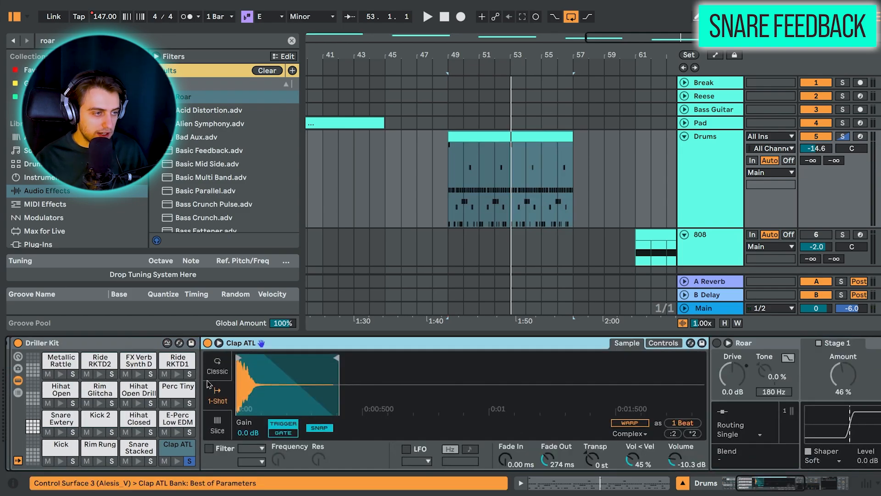
{"action": "key", "text": "space"}
{"action": "double_click", "coordinate": [247, 346]}
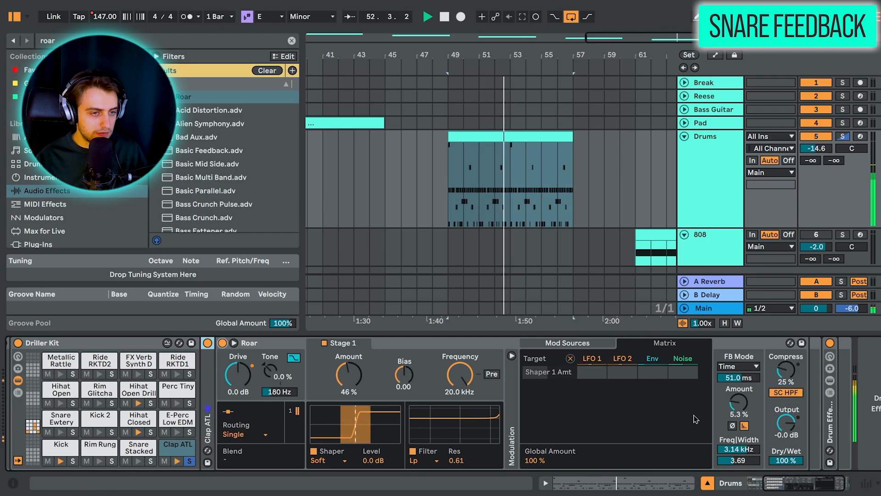
Step: Try a feedback amount of 22% on the clap's Roar, stop playback, and restore the amount to 5.3%
{"action": "left_click_drag", "start_coordinate": [740, 408], "coordinate": [740, 393]}
{"action": "key", "text": "space"}
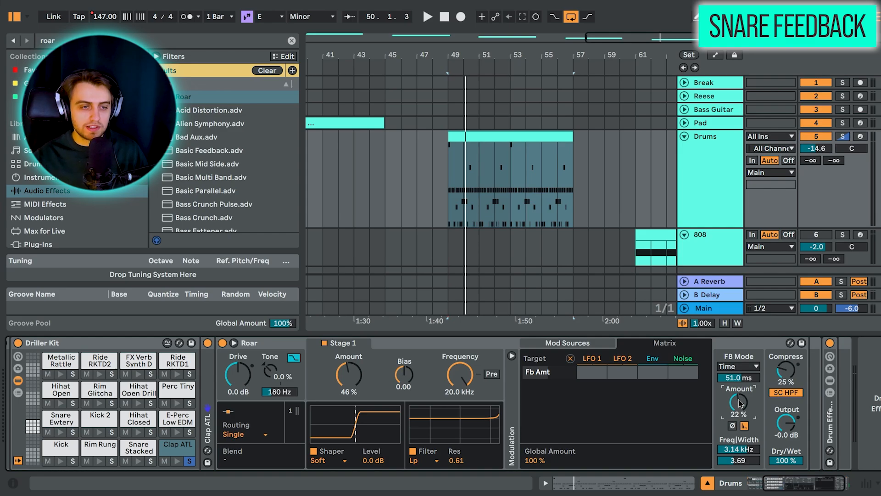
{"action": "scroll", "coordinate": [739, 403], "scroll_direction": "down", "scroll_amount": 5}
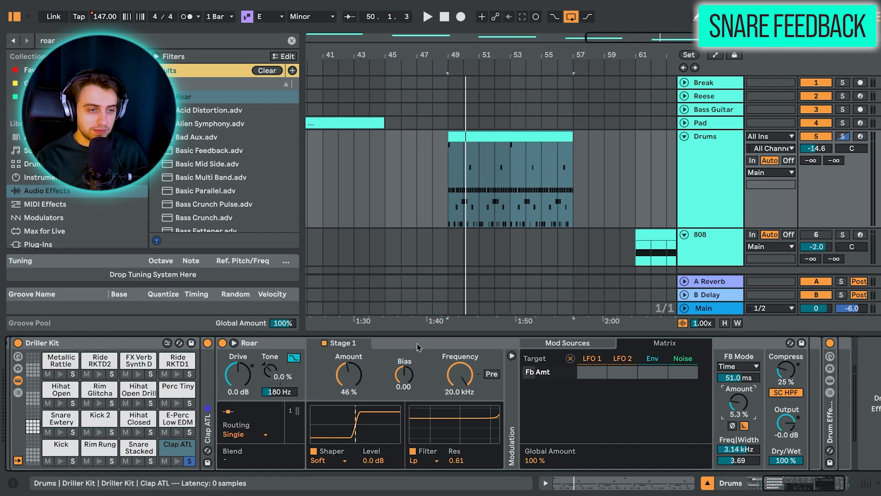
Step: Switch the feedback mode of the clap's Roar to Note and set the feedback note to G1
{"action": "left_click", "coordinate": [743, 366]}
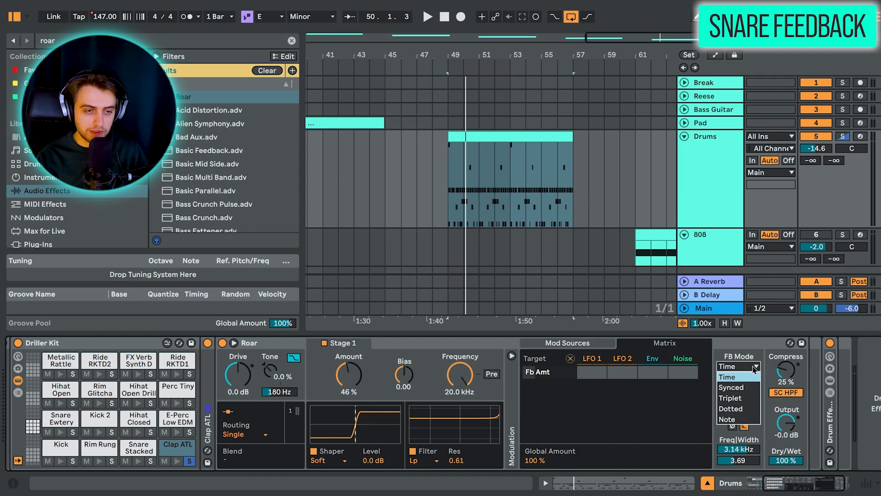
{"action": "left_click", "coordinate": [742, 419]}
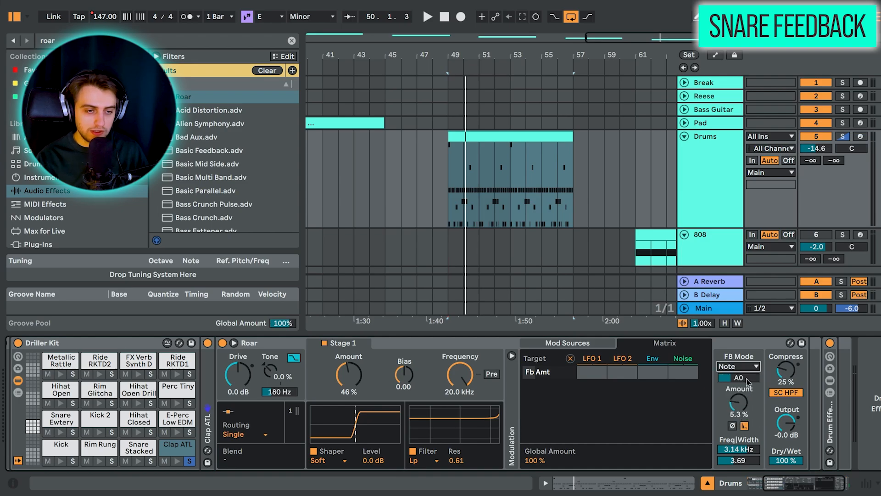
{"action": "left_click_drag", "start_coordinate": [749, 380], "coordinate": [749, 358]}
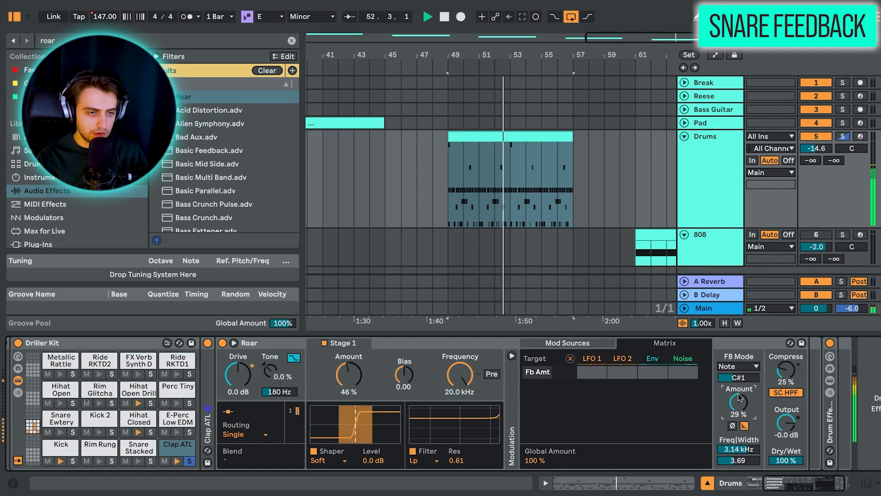
Step: Set the feedback amount of the clap's Roar to 29%, lower its feedback note to D0 while auditioning, and stop playback
{"action": "left_click_drag", "start_coordinate": [738, 378], "coordinate": [738, 391]}
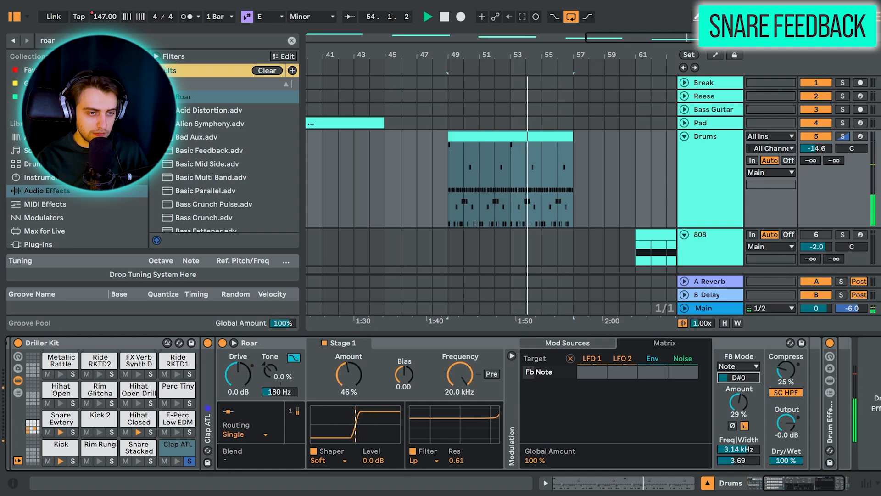
{"action": "left_click_drag", "start_coordinate": [738, 377], "coordinate": [735, 393]}
{"action": "key", "text": "space"}
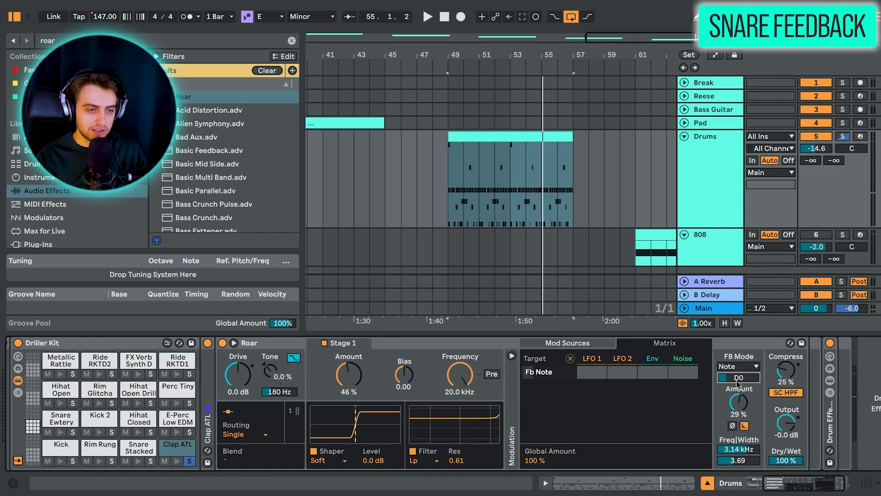
Step: Select the 808 track to show its Roar, and enlarge the track's height in the arrangement
{"action": "left_click", "coordinate": [741, 350]}
{"action": "left_click", "coordinate": [694, 253]}
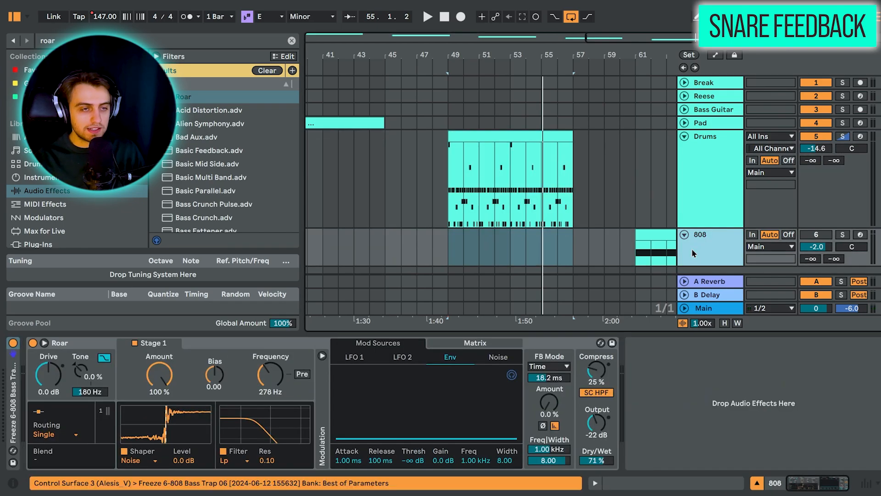
{"action": "scroll", "coordinate": [517, 191], "scroll_direction": "right", "scroll_amount": 4}
{"action": "scroll", "coordinate": [518, 191], "scroll_direction": "down", "scroll_amount": 1}
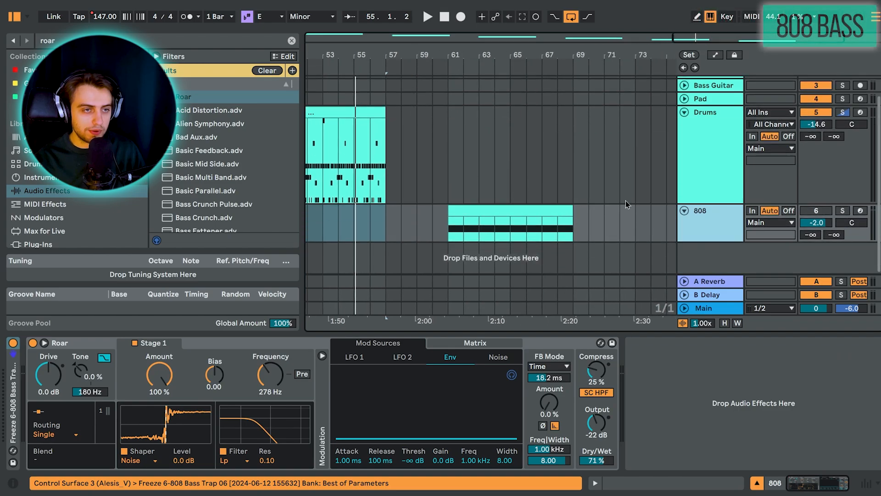
{"action": "left_click_drag", "start_coordinate": [692, 242], "coordinate": [682, 273]}
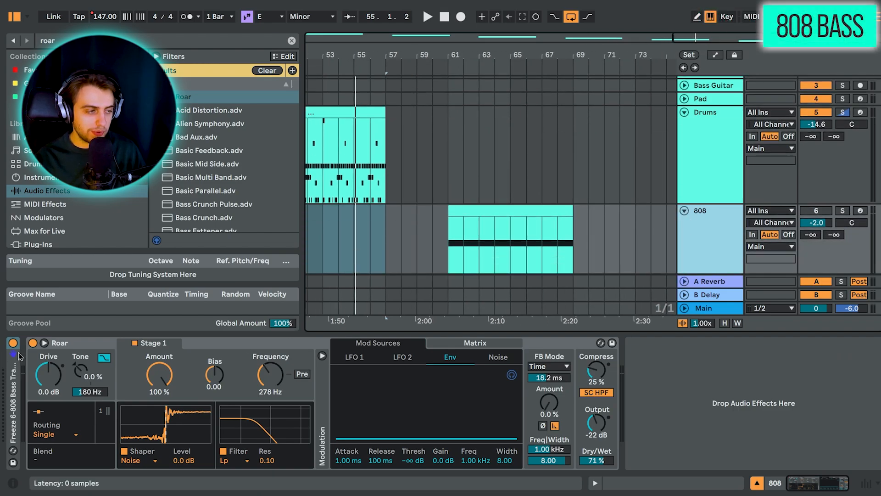
Step: Bypass Roar on the 808 track, solo the track, and play its clip from bar 61 without the effect
{"action": "left_click", "coordinate": [33, 343]}
{"action": "left_click", "coordinate": [469, 223]}
{"action": "scroll", "coordinate": [473, 212], "scroll_direction": "down", "scroll_amount": 2}
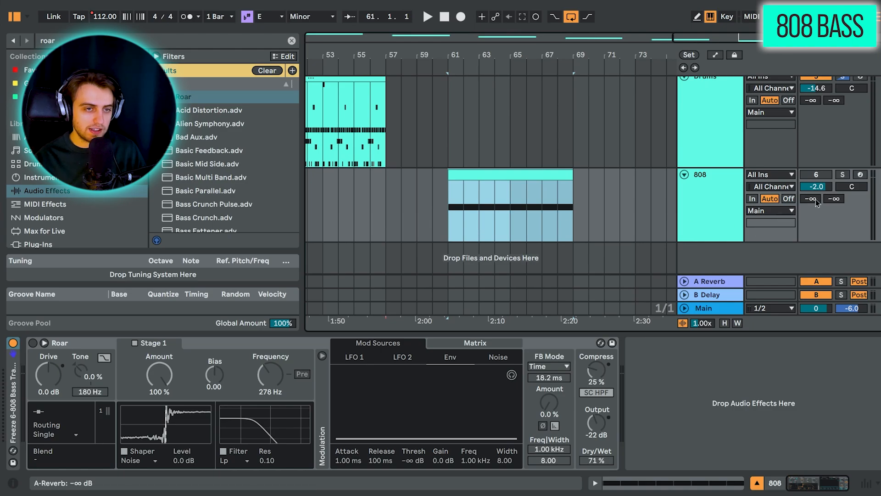
{"action": "left_click", "coordinate": [481, 174]}
{"action": "key", "text": "space"}
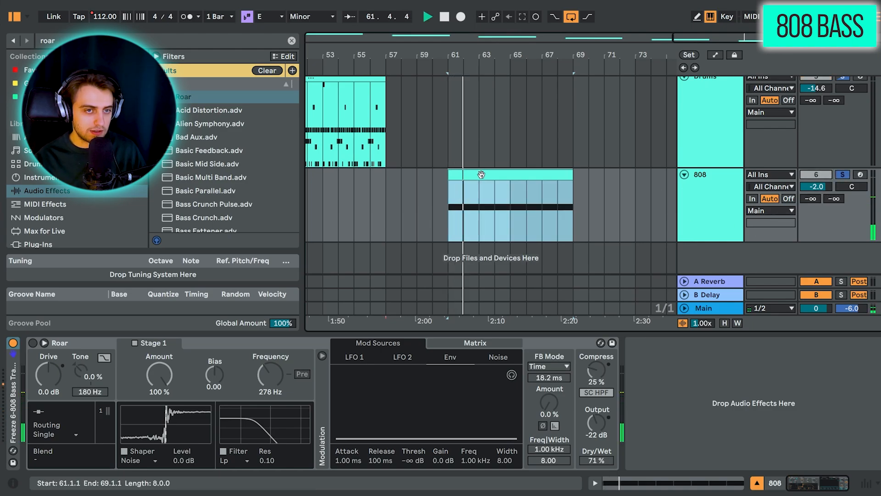
{"action": "key", "text": "space"}
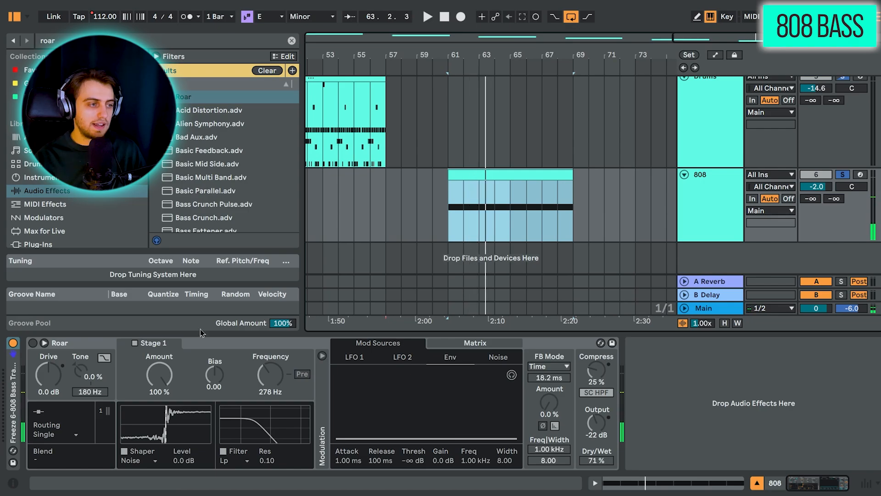
Step: Enable Roar on the 808 track, play the clip with the effect, and stop playback
{"action": "left_click", "coordinate": [33, 342]}
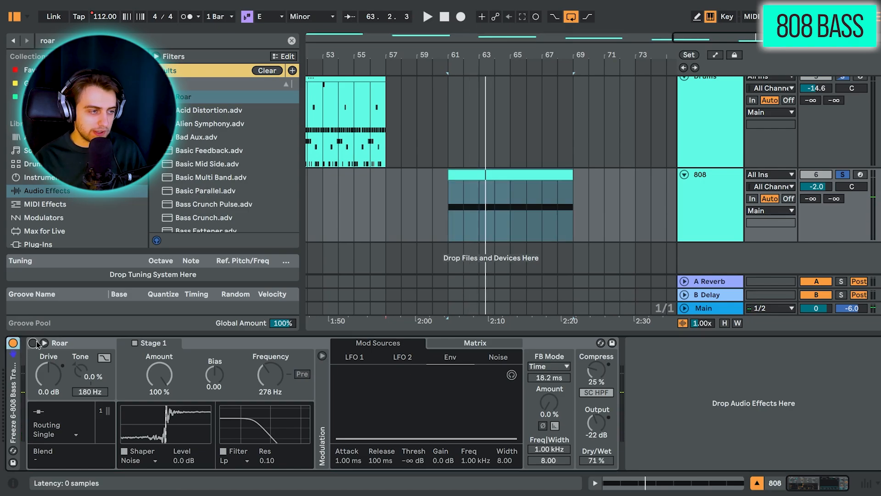
{"action": "key", "text": "space"}
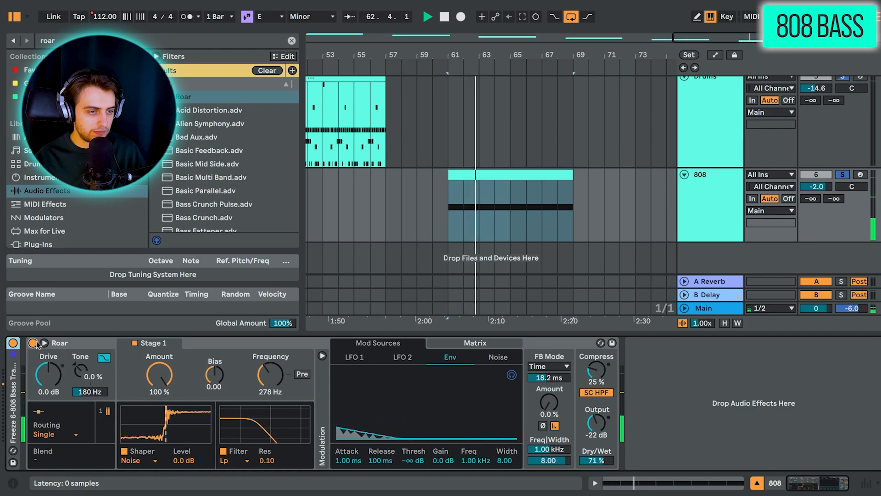
{"action": "key", "text": "space"}
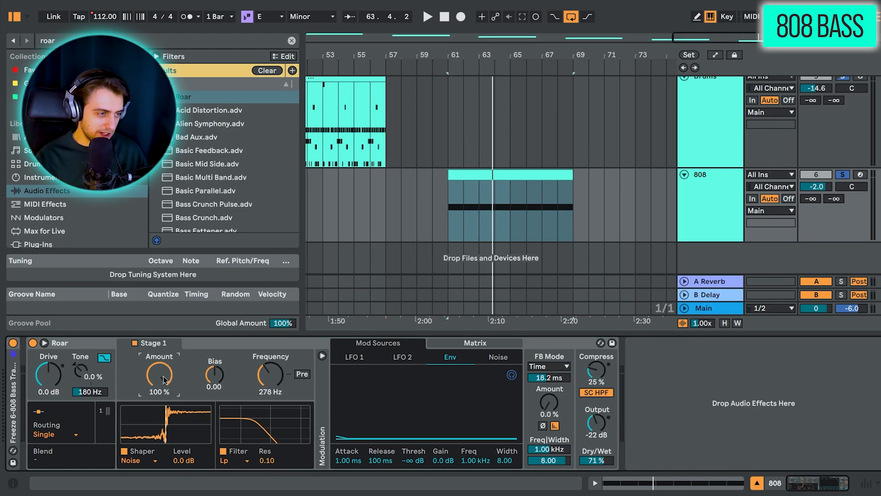
Step: Try a filter frequency of 20.0 kHz on the 808's Roar, play the clip, and undo the frequency change
{"action": "left_click_drag", "start_coordinate": [258, 390], "coordinate": [258, 312]}
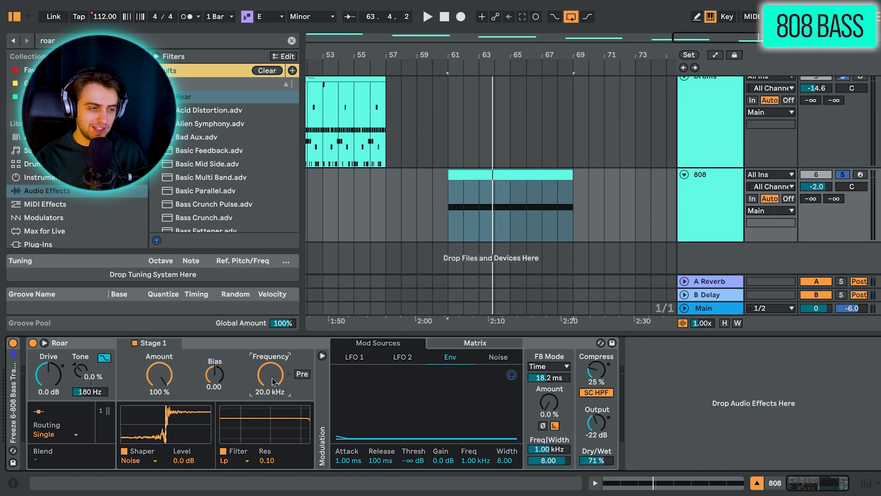
{"action": "key", "text": "space"}
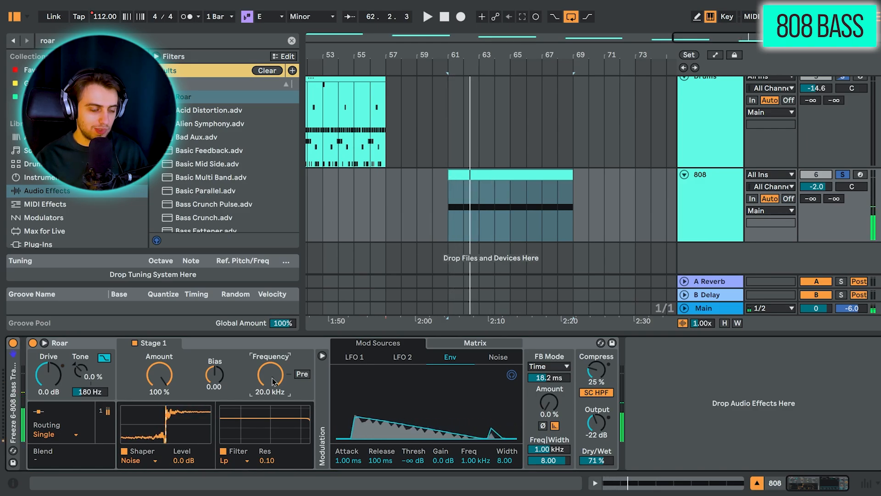
{"action": "key", "text": "space"}
{"action": "key", "text": "ctrl+z"}
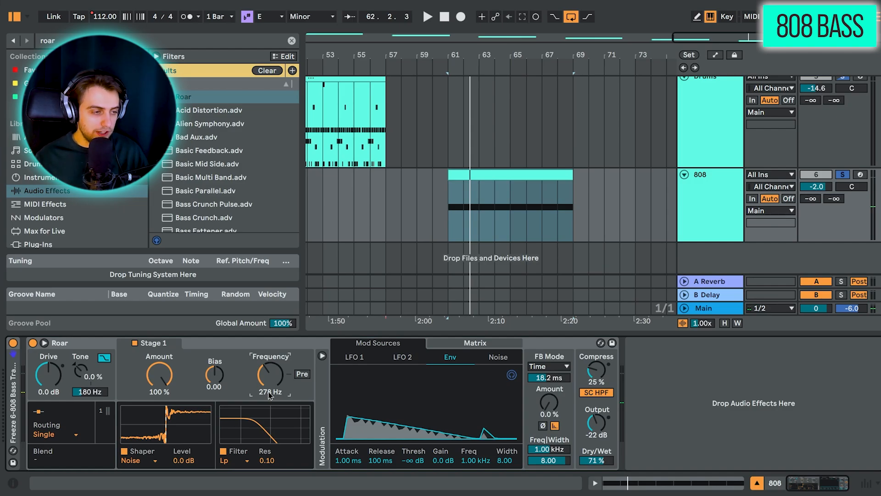
Step: Examine the available shaper types for Stage 1 of the 808's Roar
{"action": "left_click", "coordinate": [156, 461]}
{"action": "left_click", "coordinate": [157, 462]}
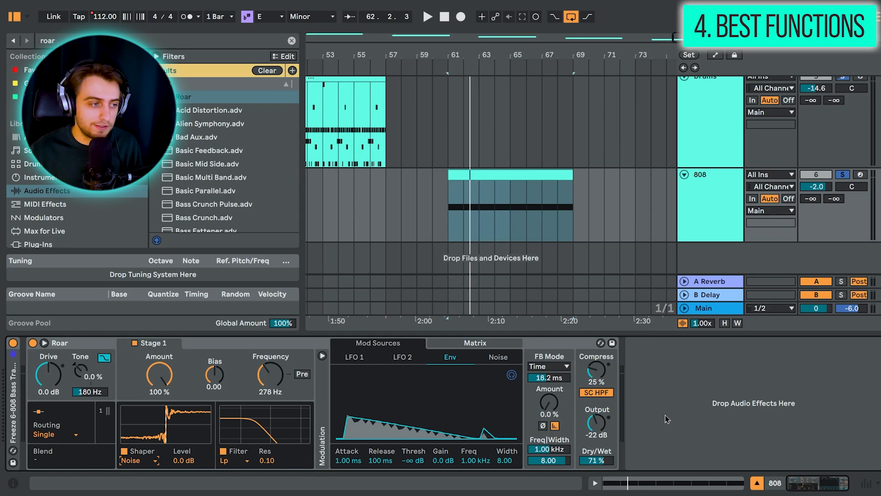
{"action": "left_click", "coordinate": [136, 464]}
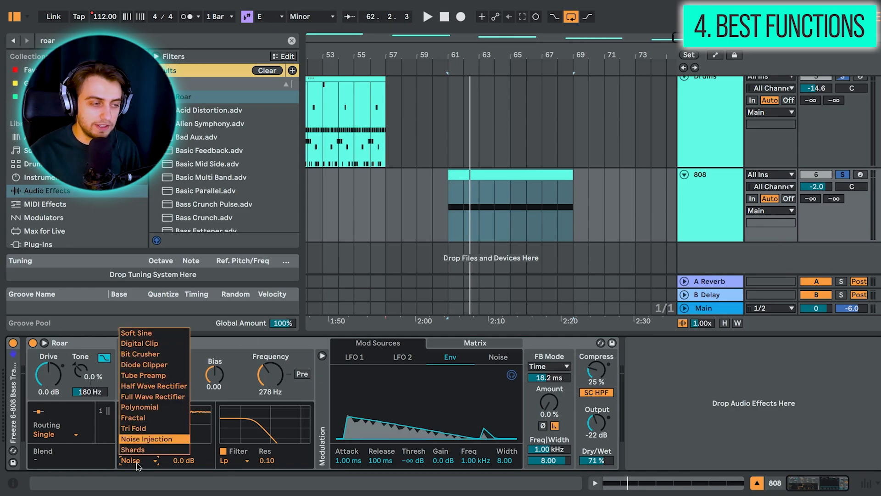